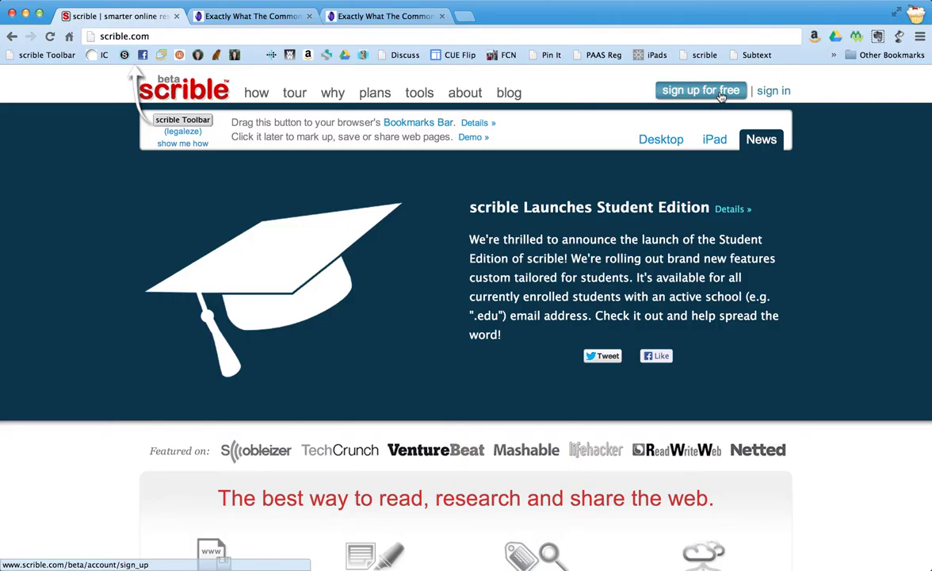
Sign in to the scrible account with the filled-in credentials and open the page for adding the bookmarklet.
left_click(769, 93)
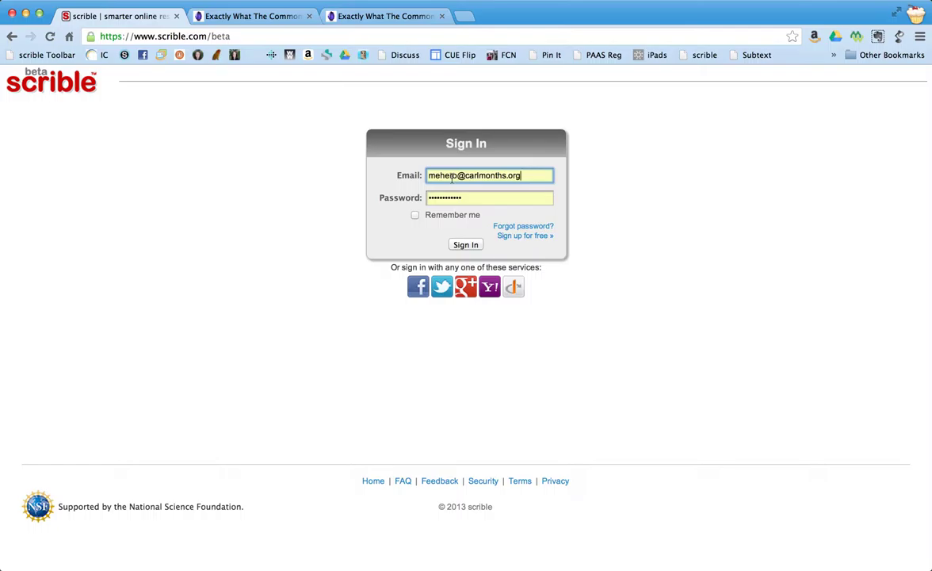
left_click(457, 244)
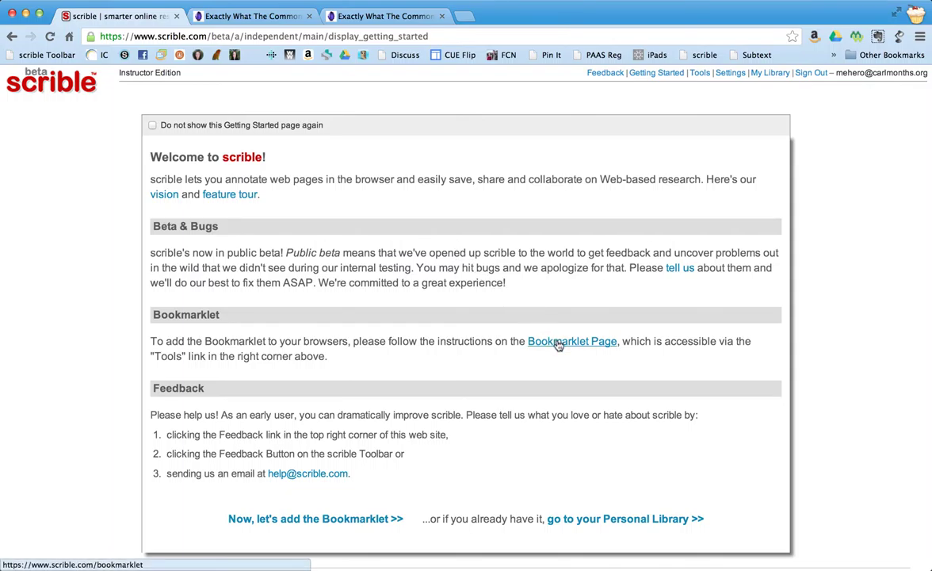
left_click(354, 523)
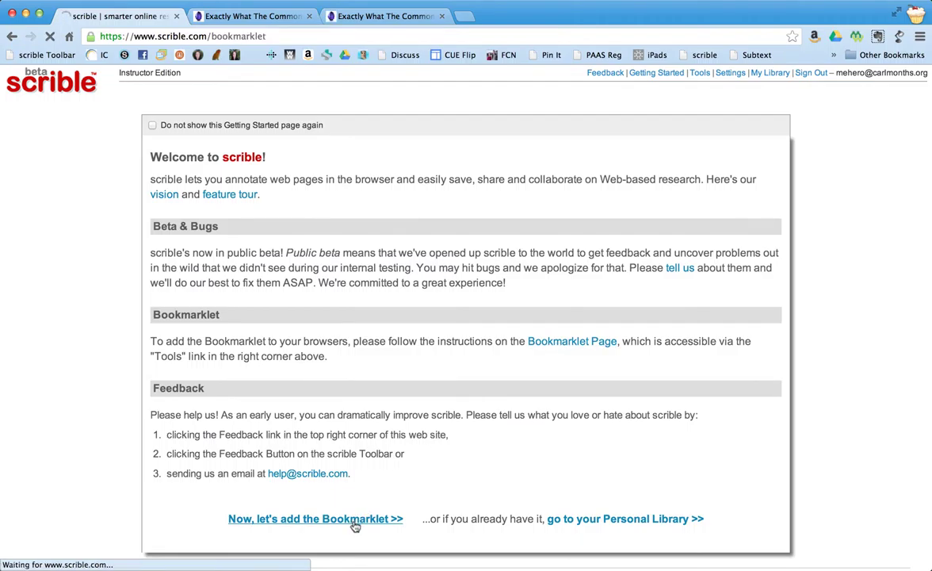
Review the Google Chrome setup instructions and the browser's bookmark options, and try to add the scrible Toolbar bookmarklet to the bookmarks bar.
scroll(404, 484, "down", 2)
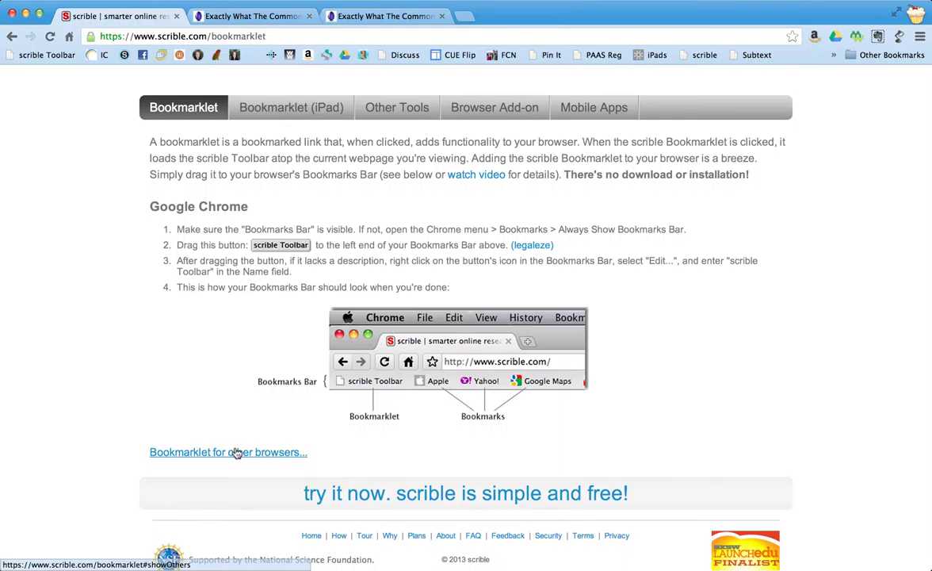
scroll(718, 299, "up", 2)
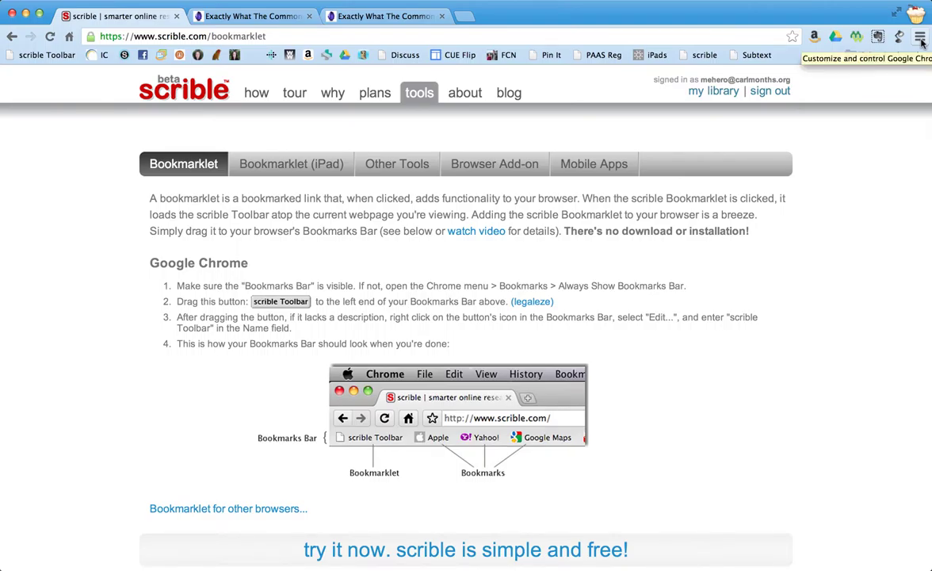
left_click(919, 38)
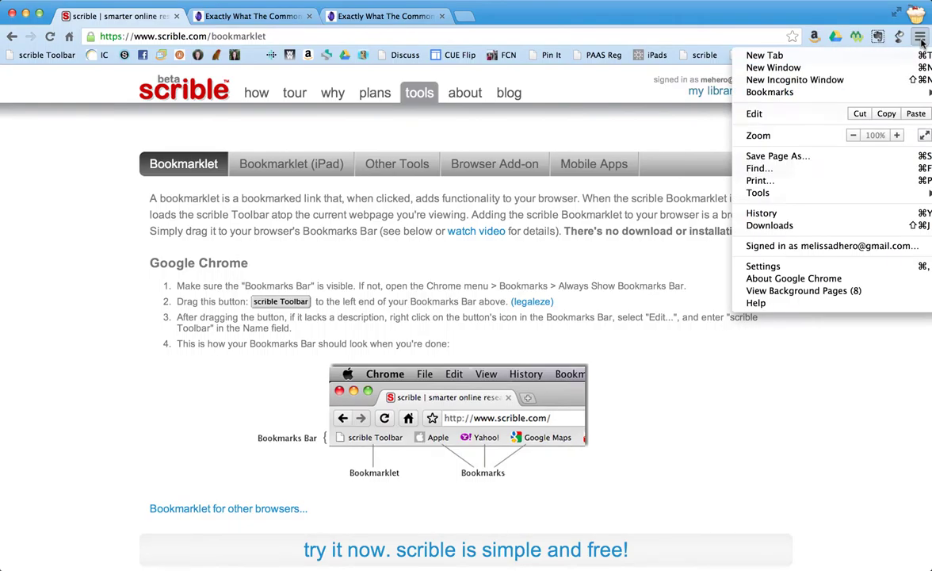
mouse_move(850, 96)
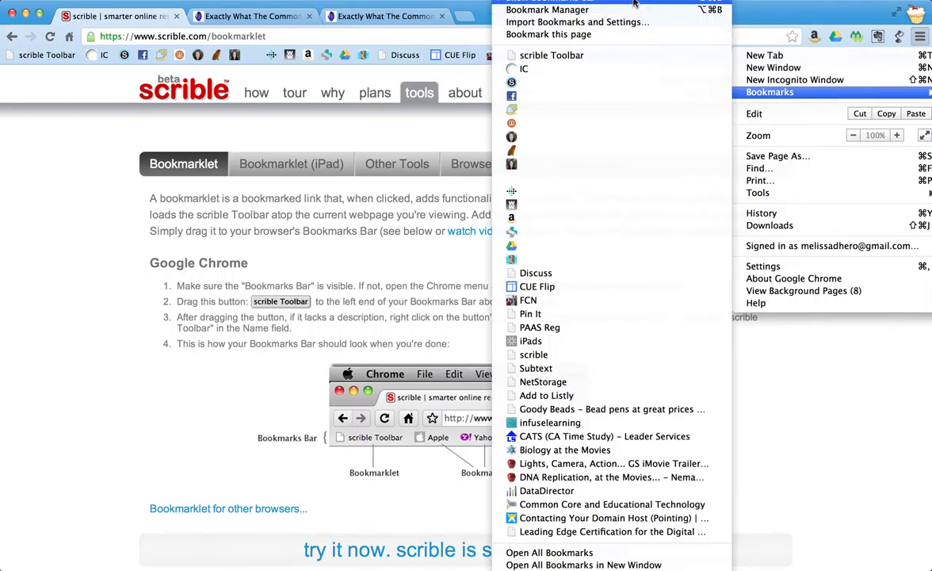
left_click(87, 271)
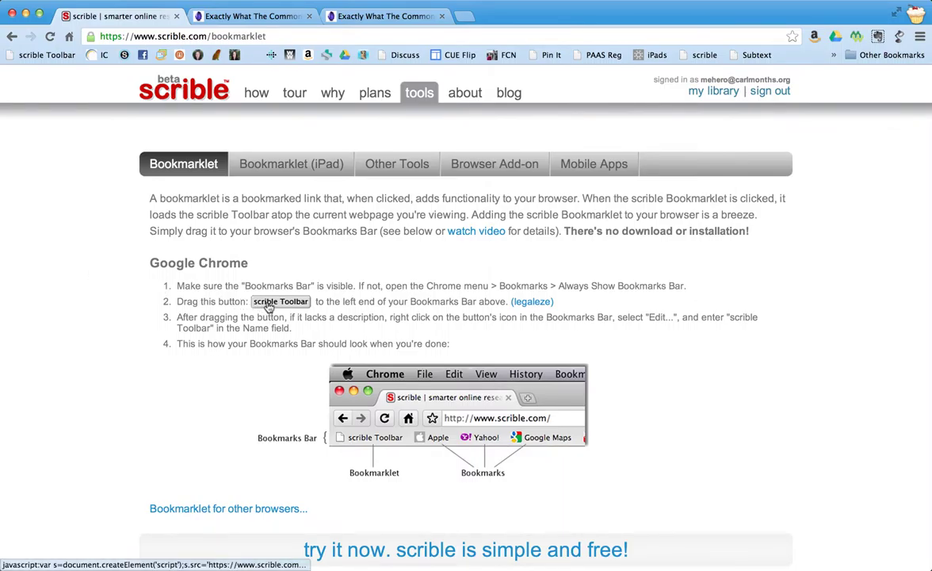
left_click_drag(268, 307, 46, 61)
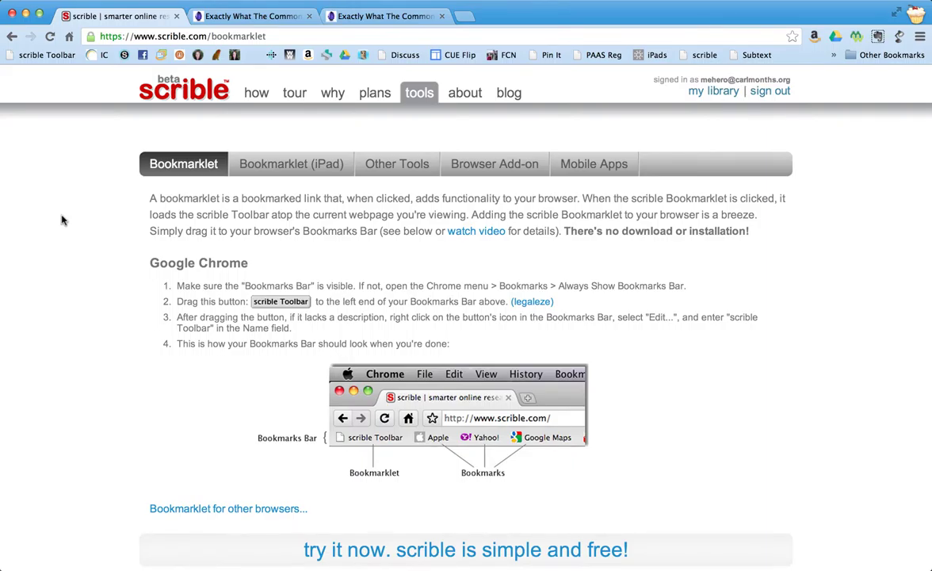
Switch to the TeachThought article on Common Core standards and technology and load the scrible toolbar on it.
left_click(229, 22)
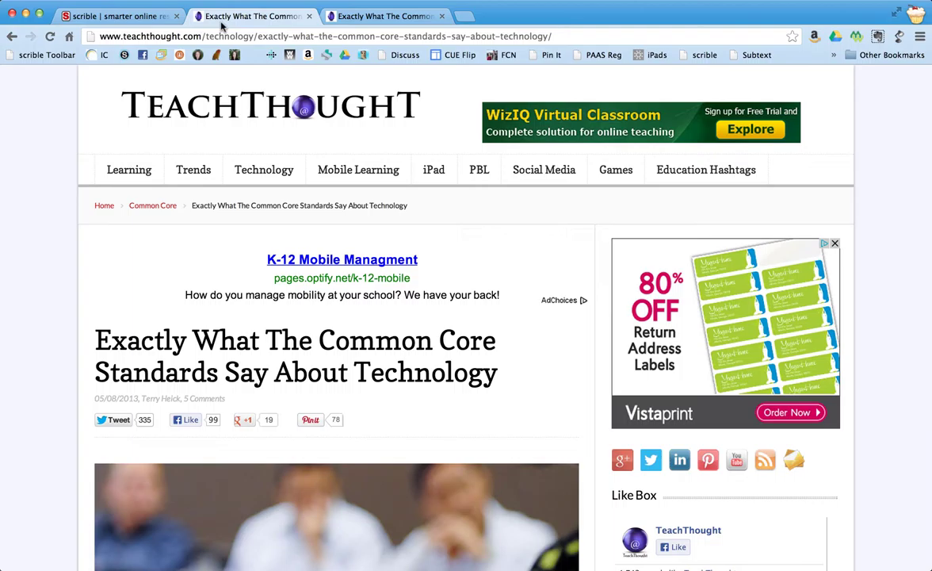
scroll(99, 244, "down", 5)
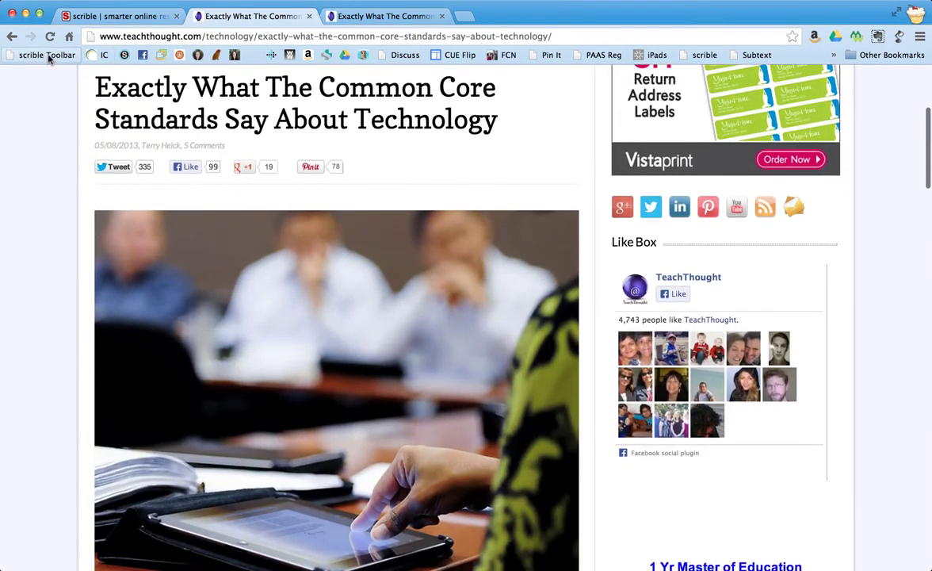
left_click(47, 55)
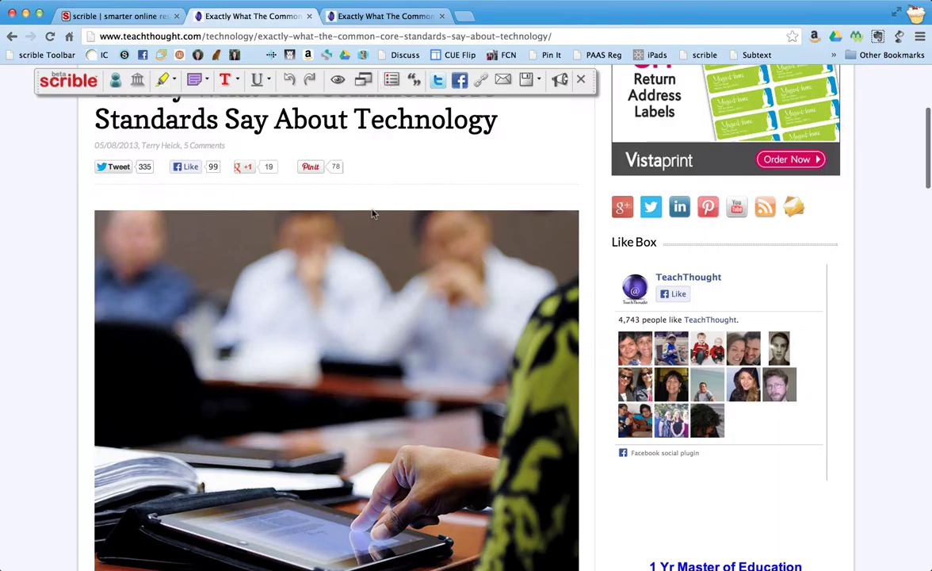
Highlight the sentence "Much has been made in the blogosphere... dictated at a state level." and change its highlight color to magenta.
scroll(373, 213, "down", 2)
scroll(373, 214, "down", 5)
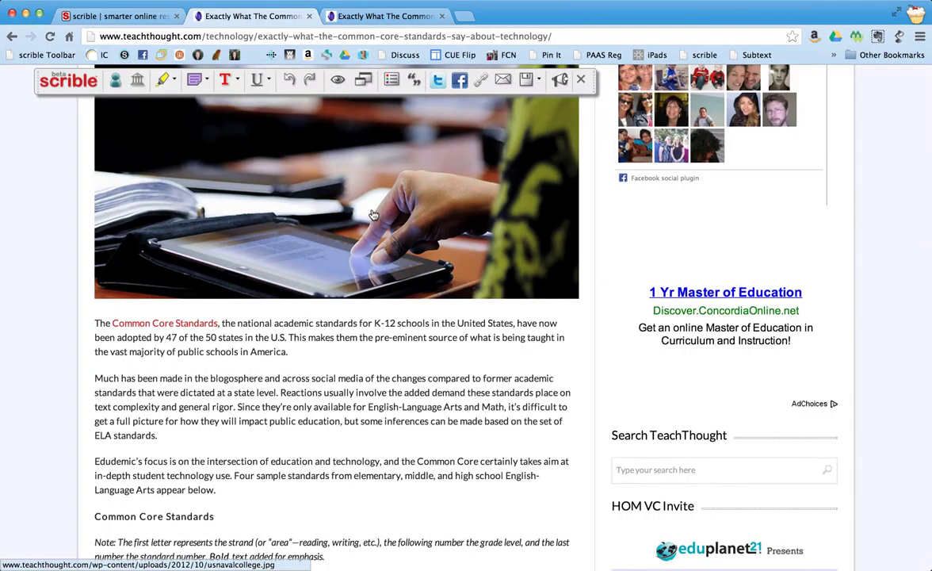
left_click(163, 82)
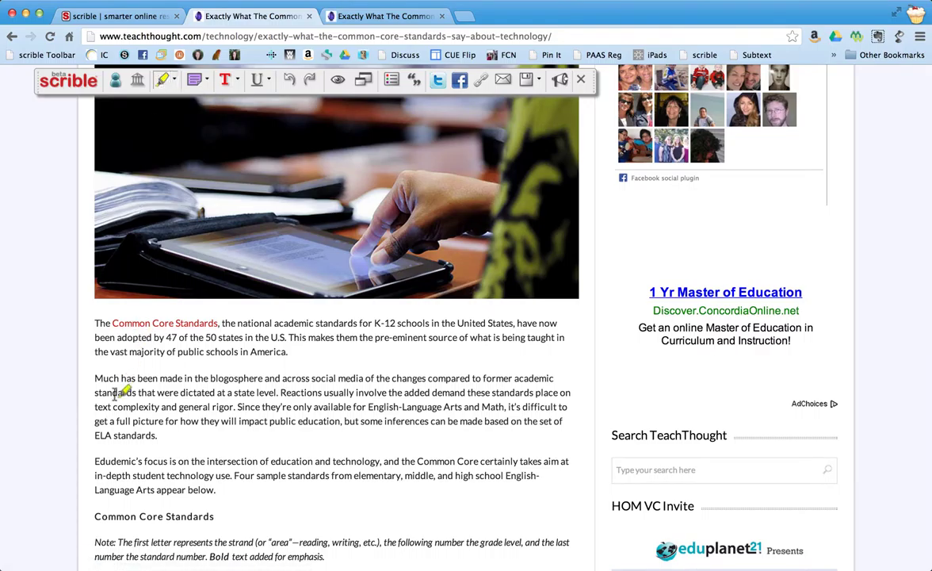
mouse_move(96, 378)
left_mouse_down()
mouse_move(492, 365)
mouse_move(399, 405)
mouse_move(289, 379)
mouse_move(279, 392)
left_mouse_up()
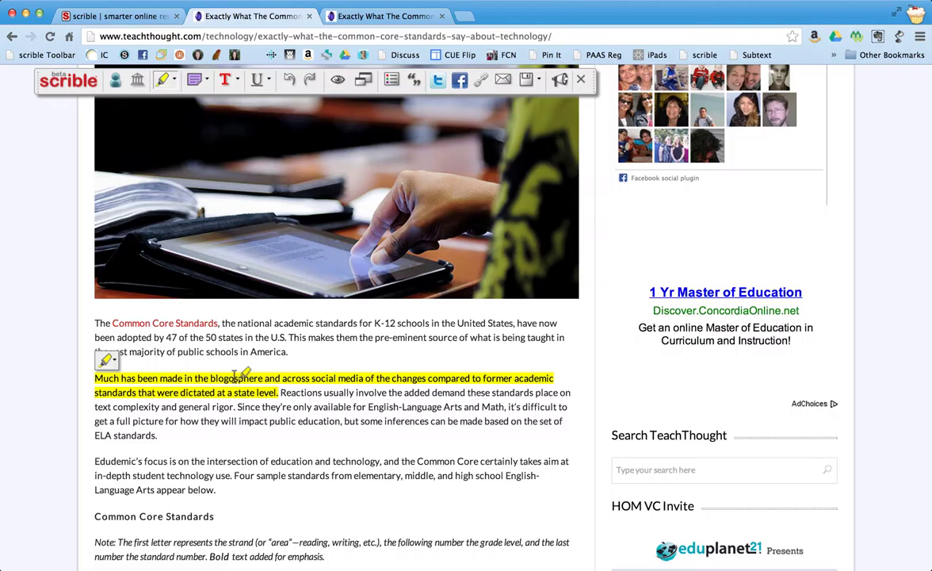
left_click(106, 360)
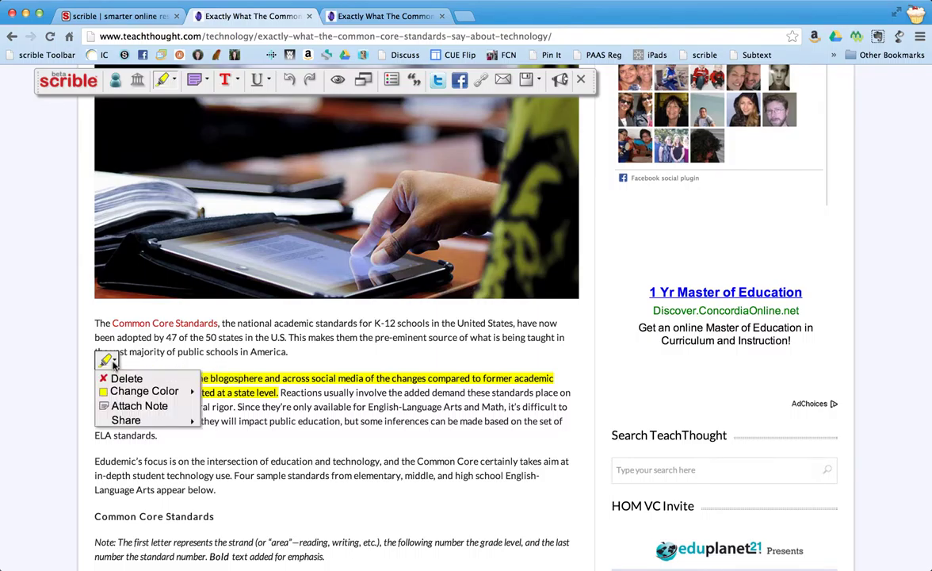
mouse_move(128, 394)
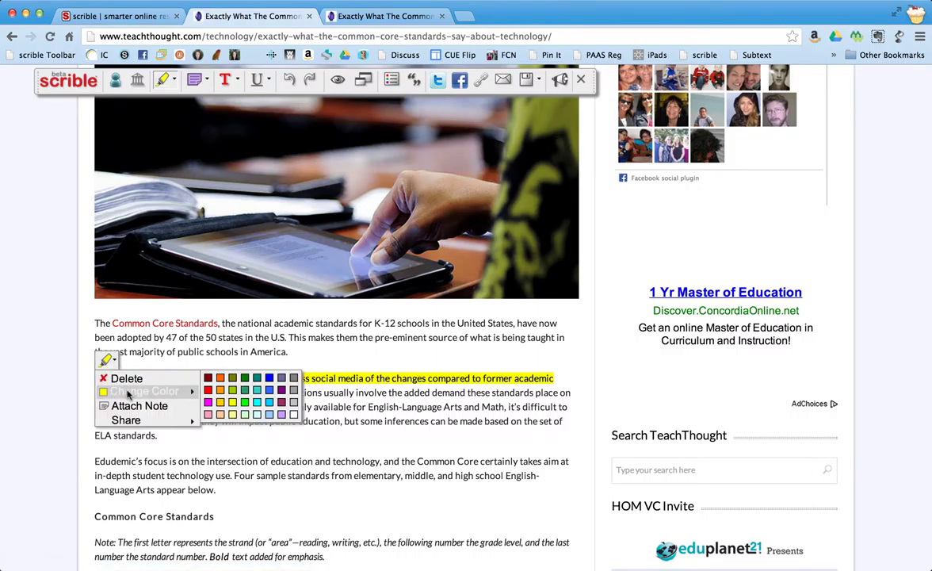
left_click(209, 403)
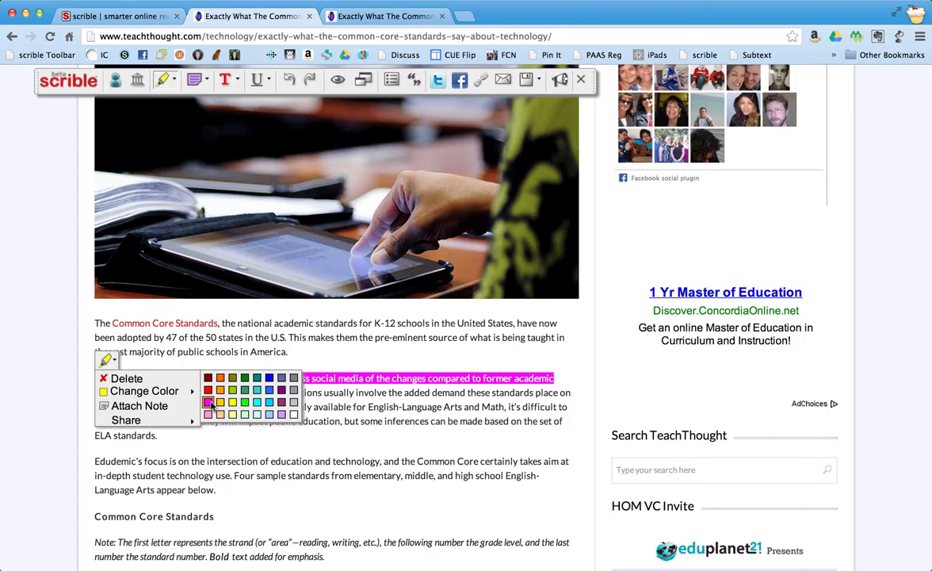
Attach a note reading "Note: infomation" to the magenta highlight, collapse and reopen it, and move it up beside the article's photo.
left_click(187, 406)
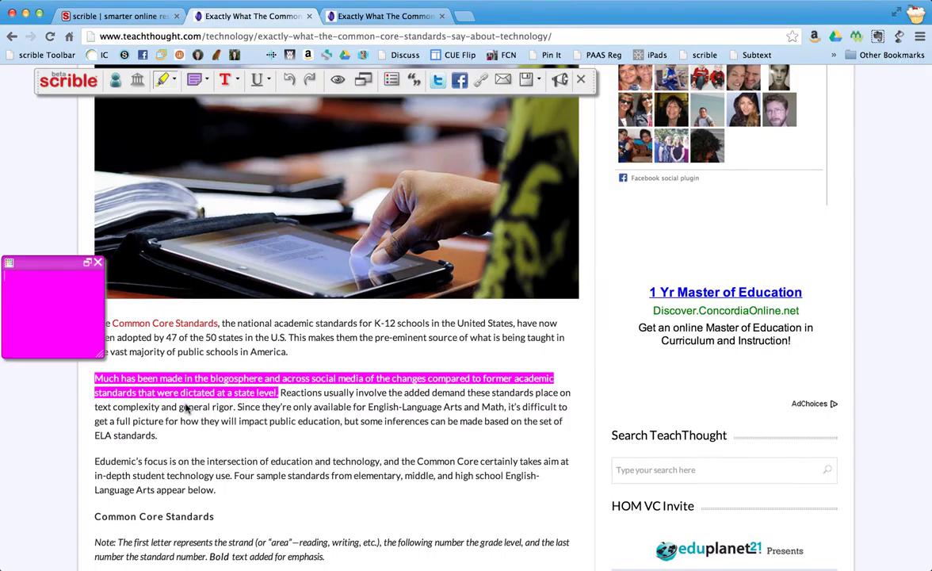
type("Note:  infomations")
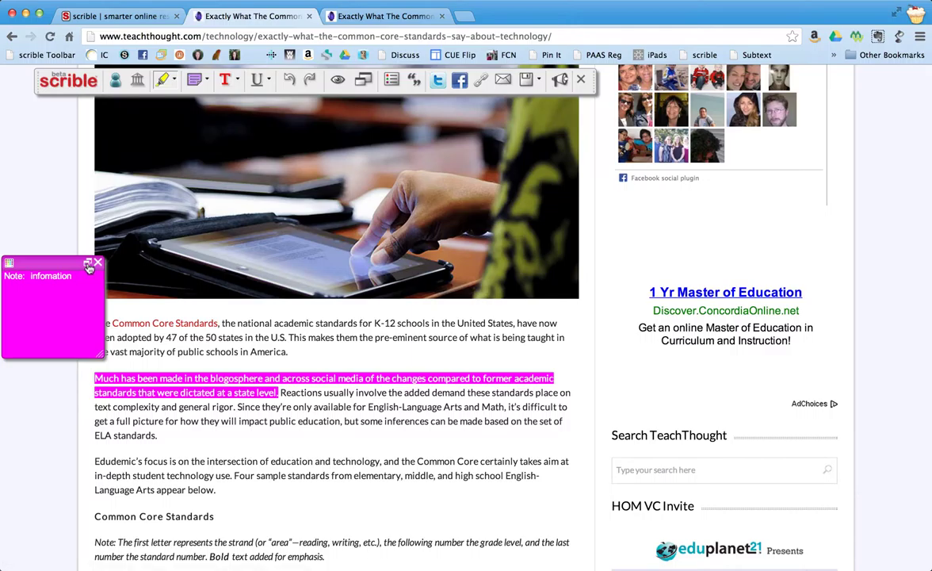
left_click(88, 265)
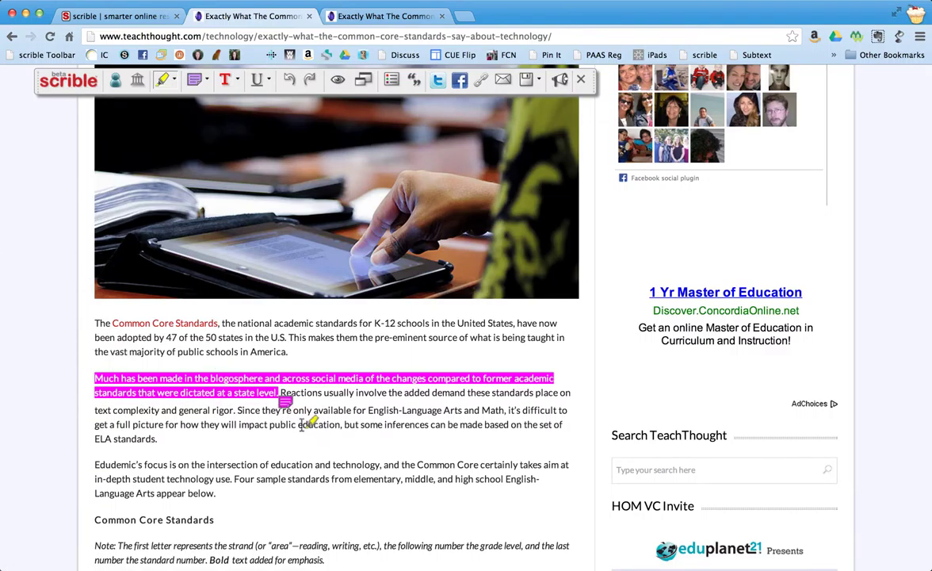
left_click(286, 405)
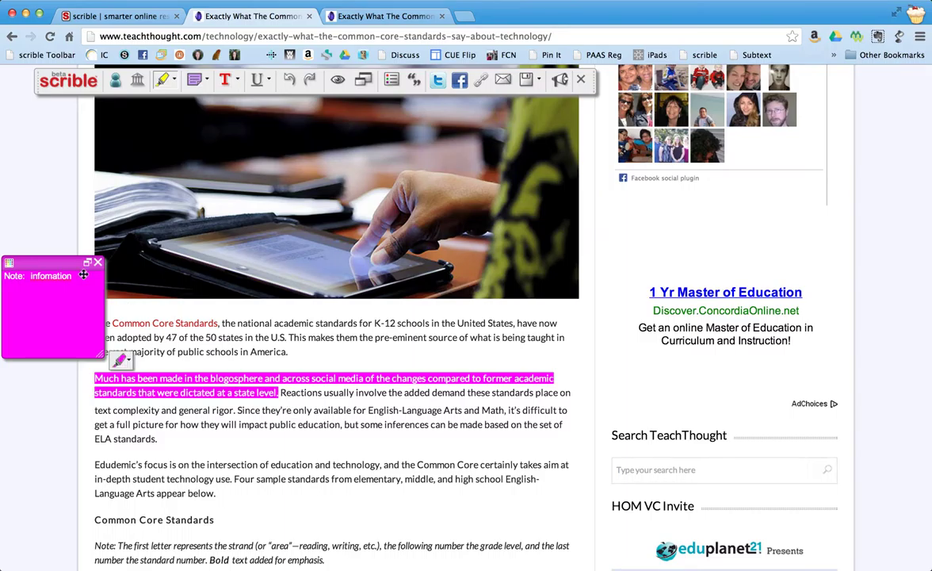
left_click_drag(77, 240, 103, 190)
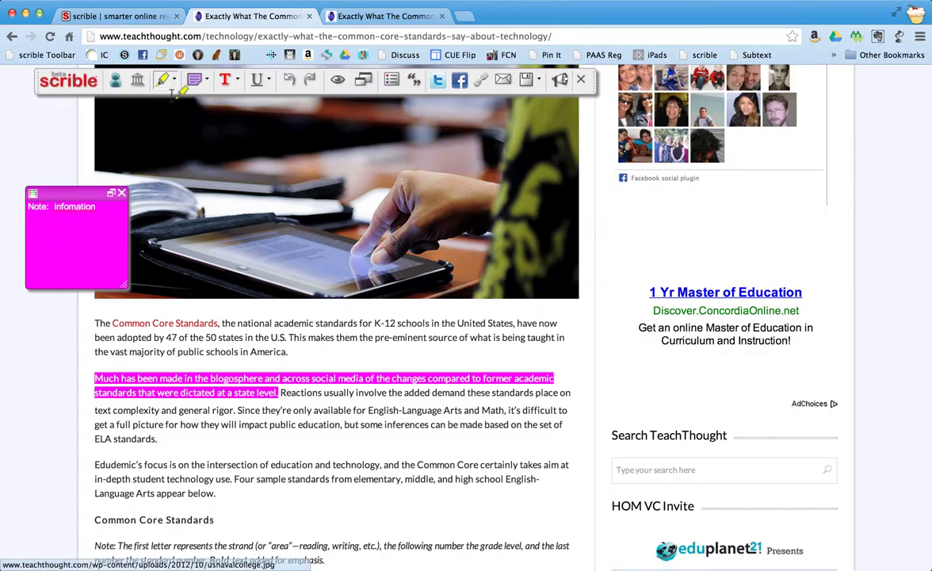
Add a sticky note reading "Text Box" to the paragraph starting "Edudemic's focus" and change the note's color to pale green.
left_click(197, 83)
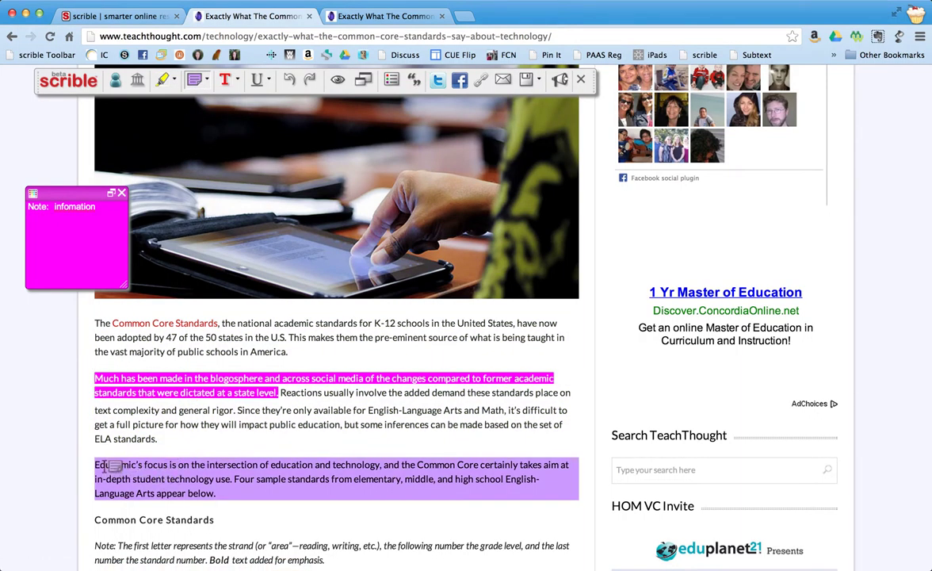
left_click(202, 472)
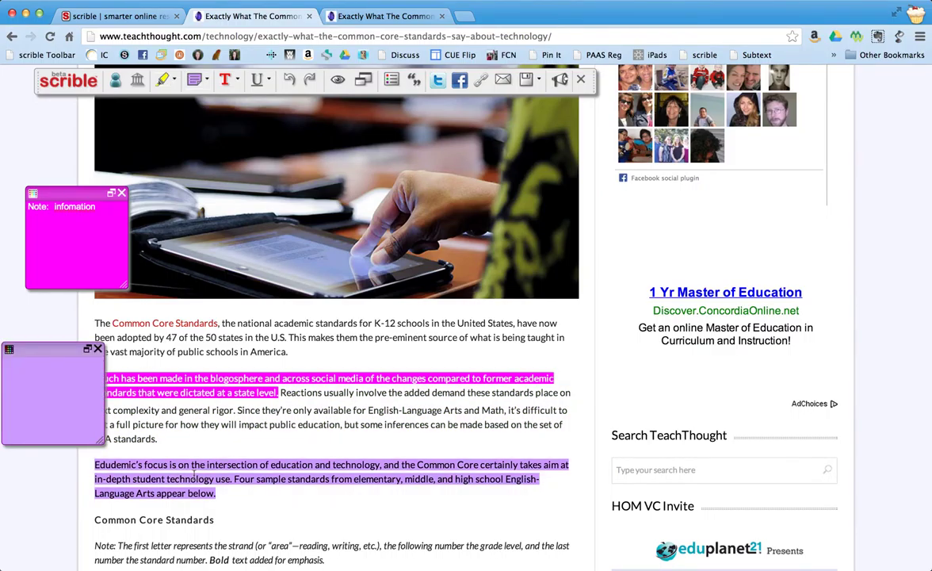
type("Text Box")
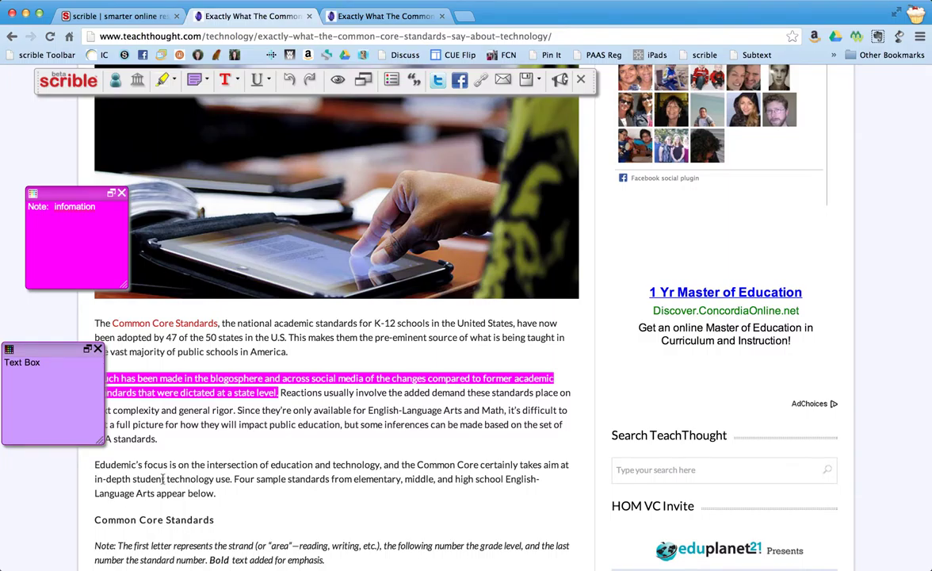
mouse_move(206, 374)
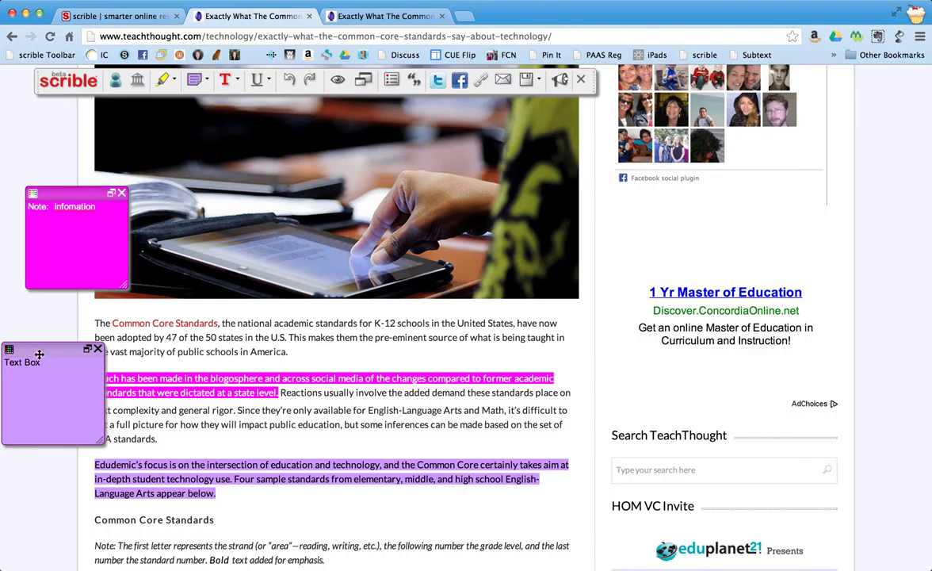
left_click(9, 350)
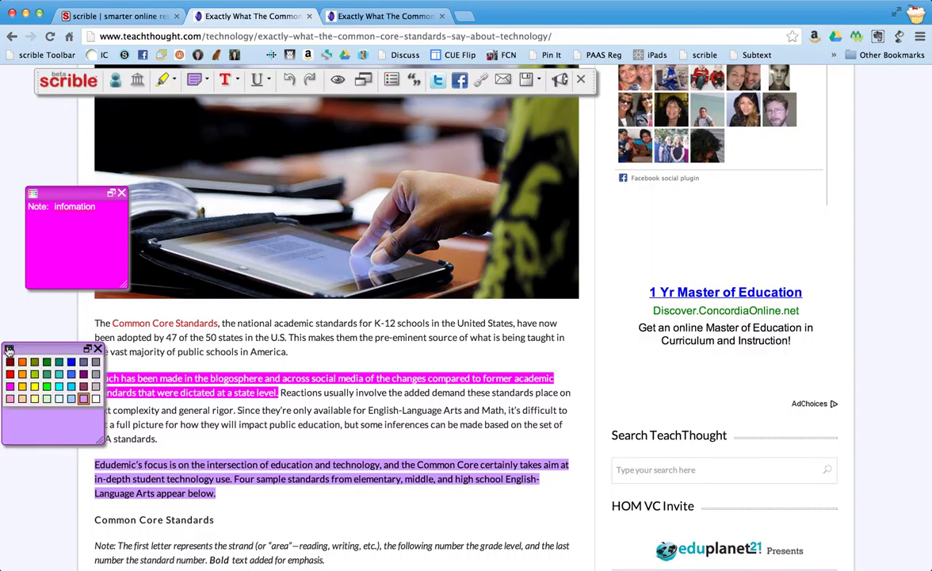
left_click(46, 397)
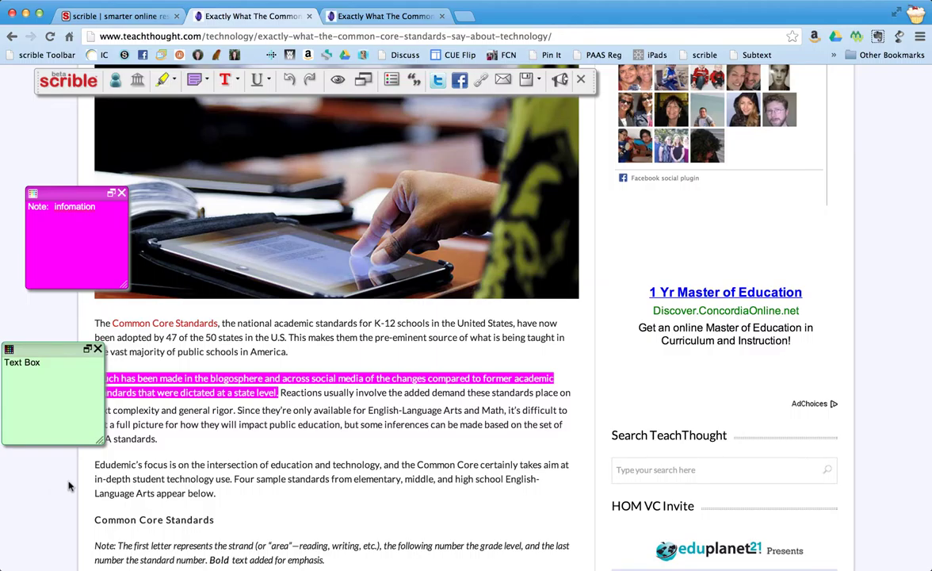
Change the text color of "academic standards for K-12 schools" in the first paragraph to pale green.
left_click_drag(274, 323, 432, 323)
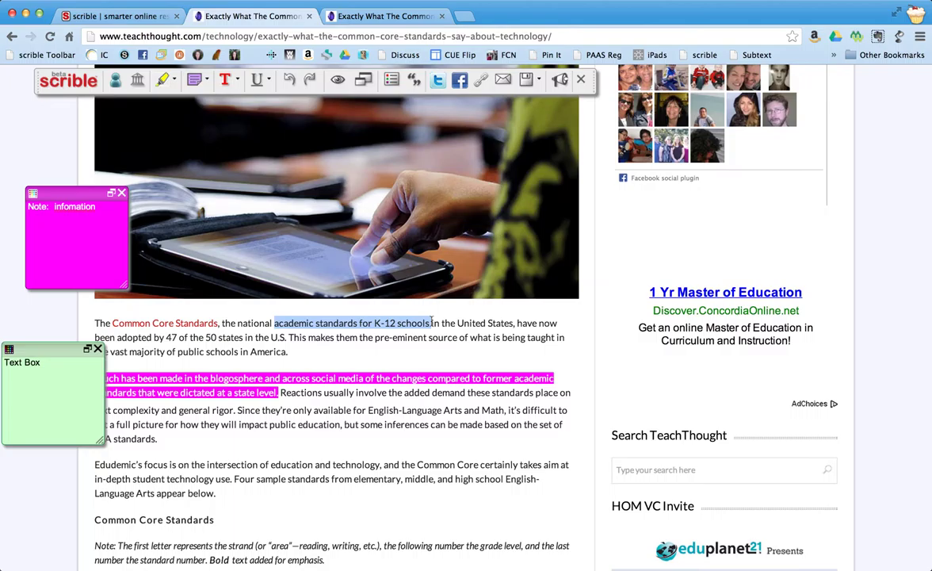
left_click(237, 81)
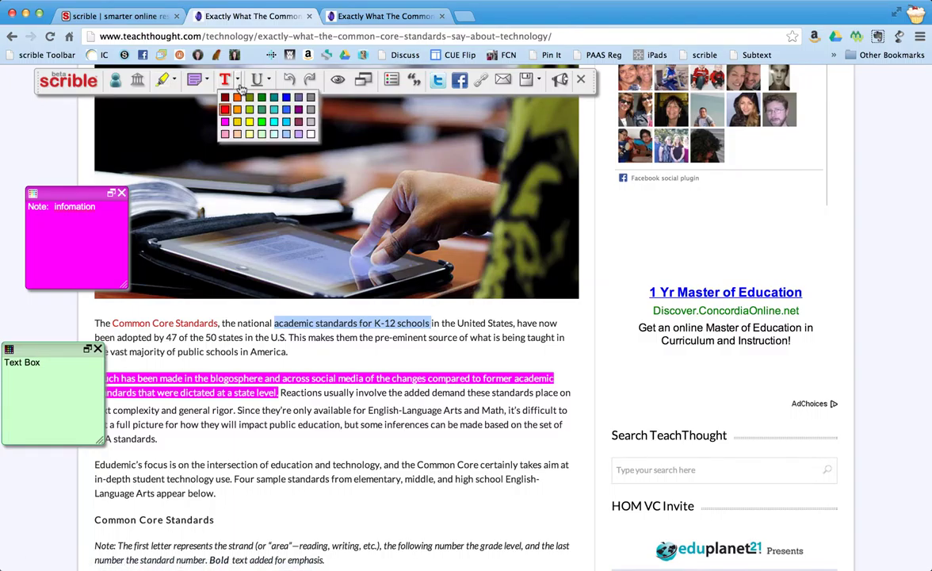
left_click(262, 134)
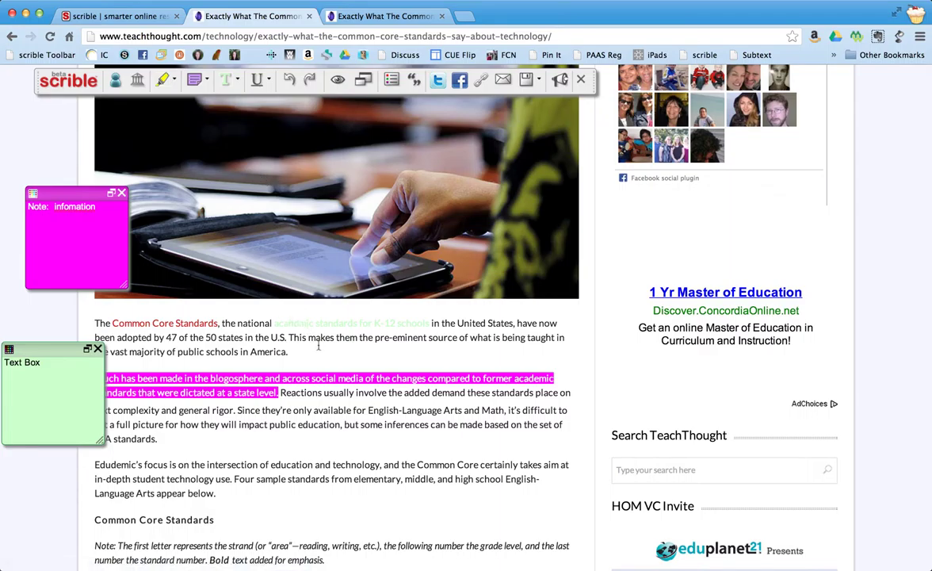
Underline "50 states in the U.S" in the first paragraph and look through the other text style and color options.
left_click(263, 90)
left_click_drag(204, 337, 283, 338)
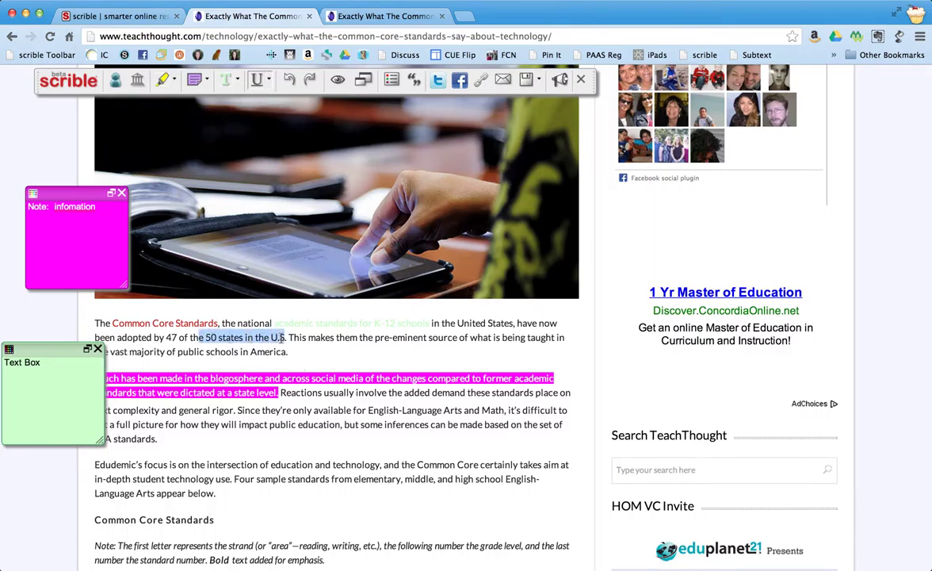
left_click(270, 82)
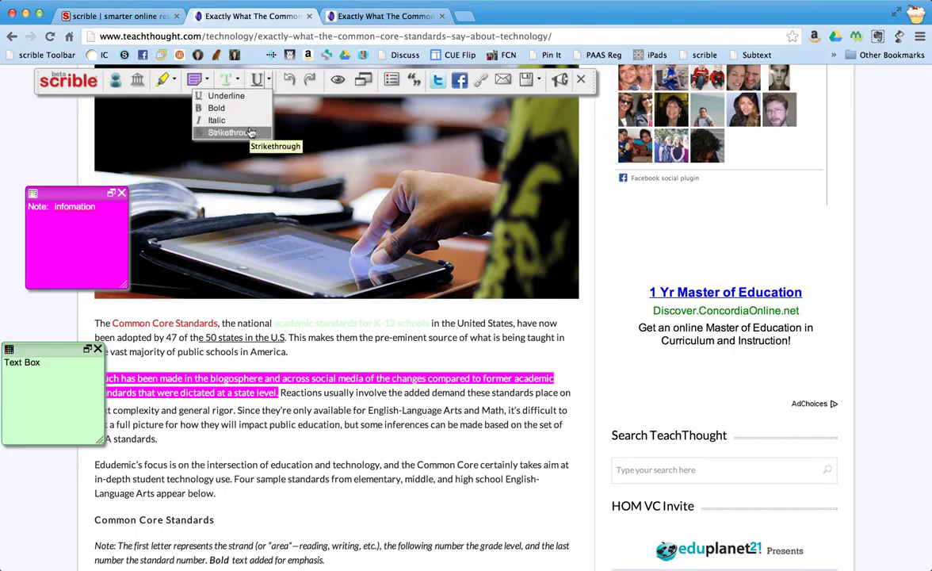
left_click(237, 81)
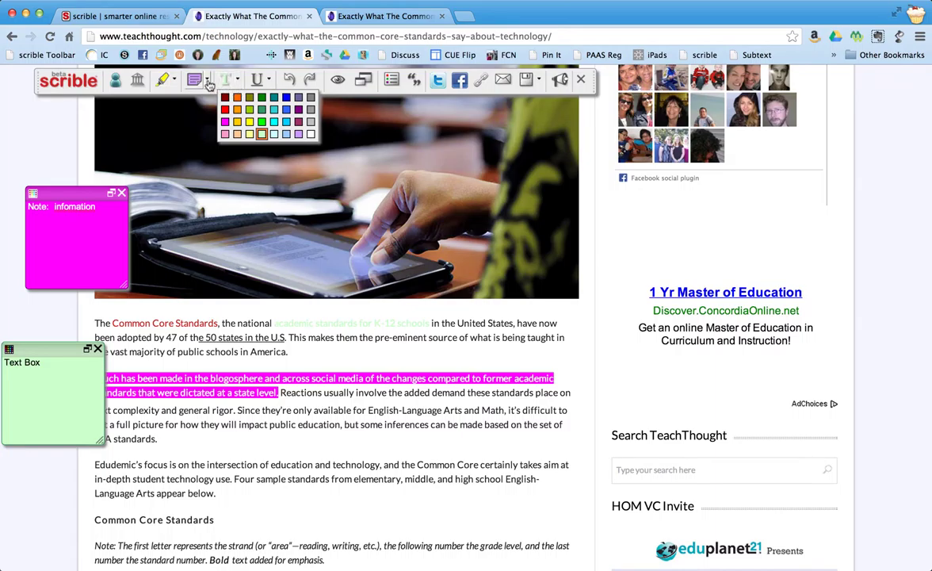
Hide and reshow all annotations on the page, and minimize and restore all the notes.
left_click(289, 80)
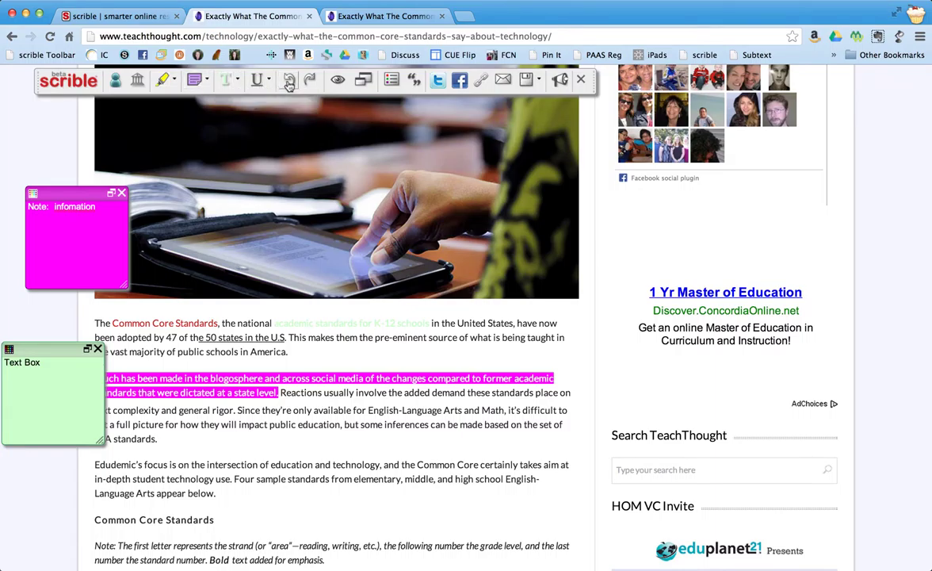
left_click(312, 85)
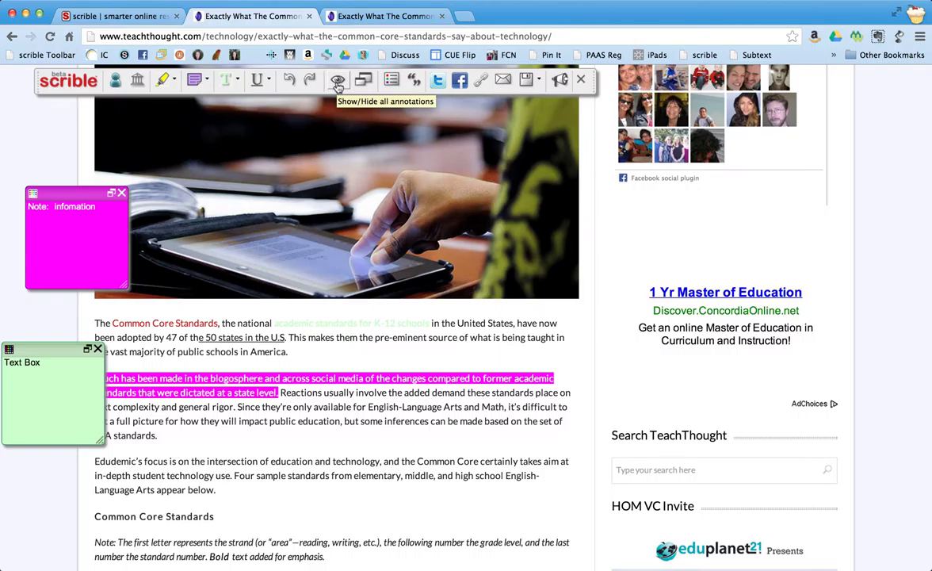
left_click(337, 82)
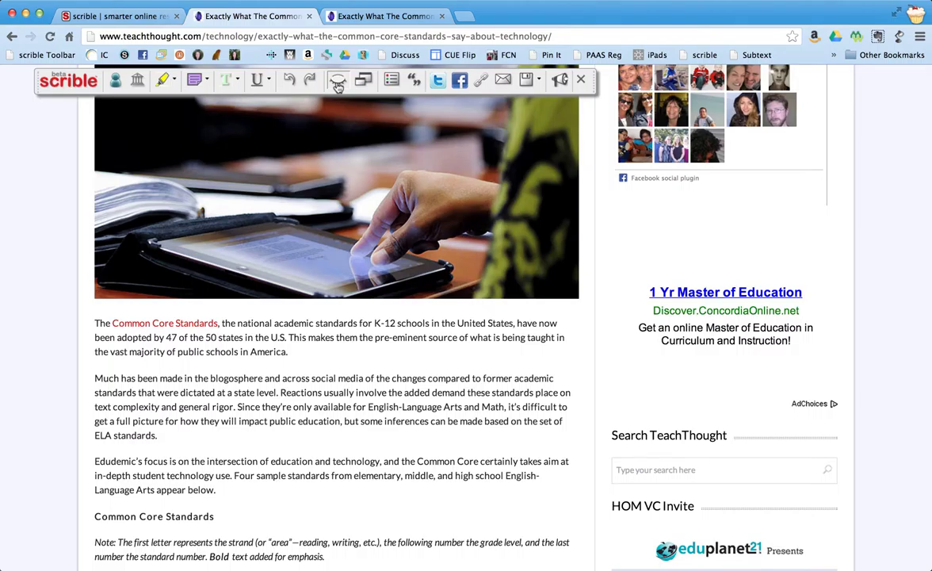
left_click(337, 82)
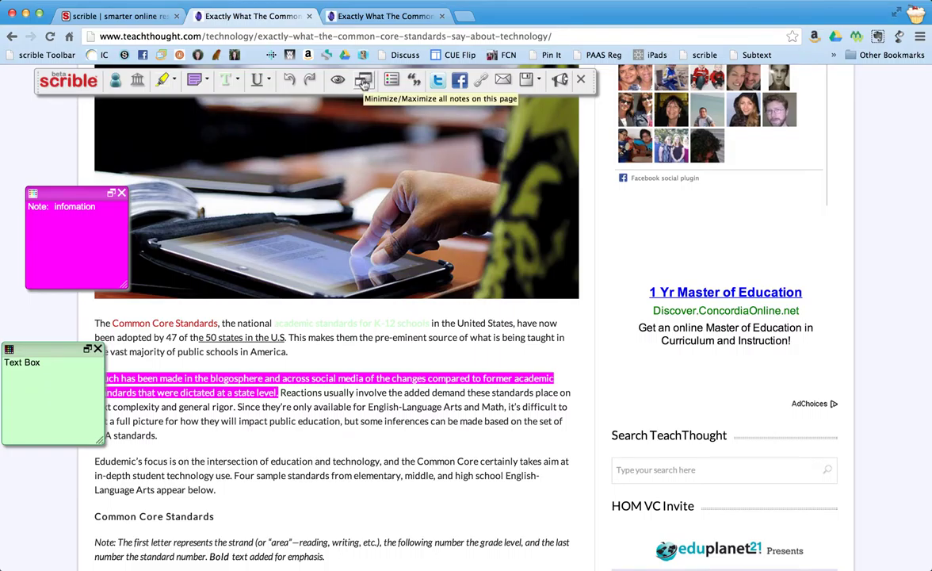
left_click(363, 83)
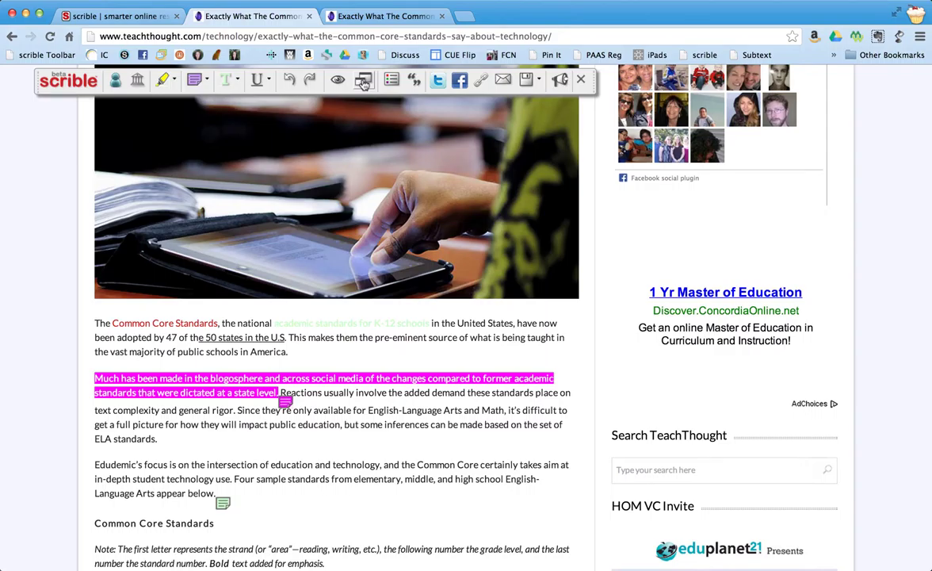
left_click(363, 83)
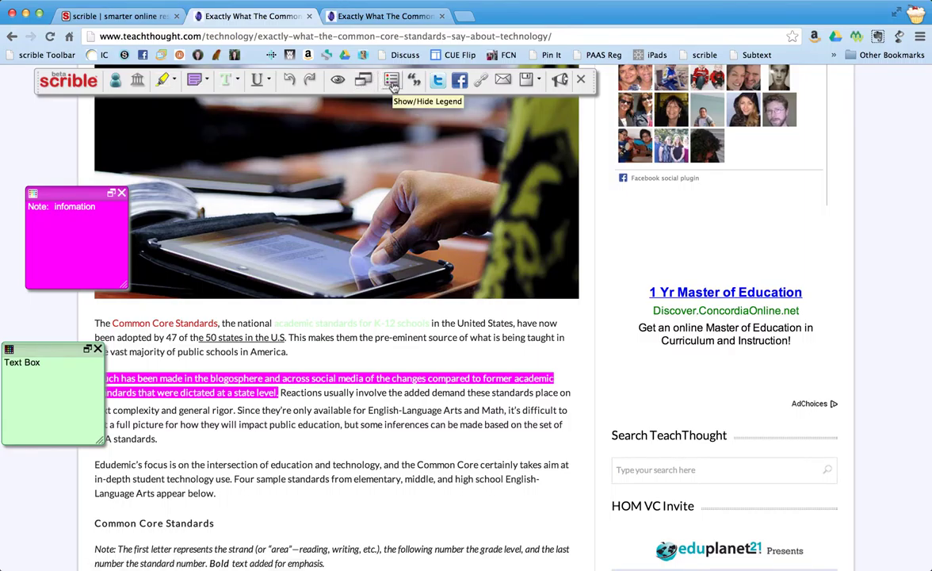
Show the annotation legend, move it beside the article's photo, and label the magenta highlight "Claims".
left_click(392, 85)
left_click_drag(864, 211, 719, 195)
left_click(698, 213)
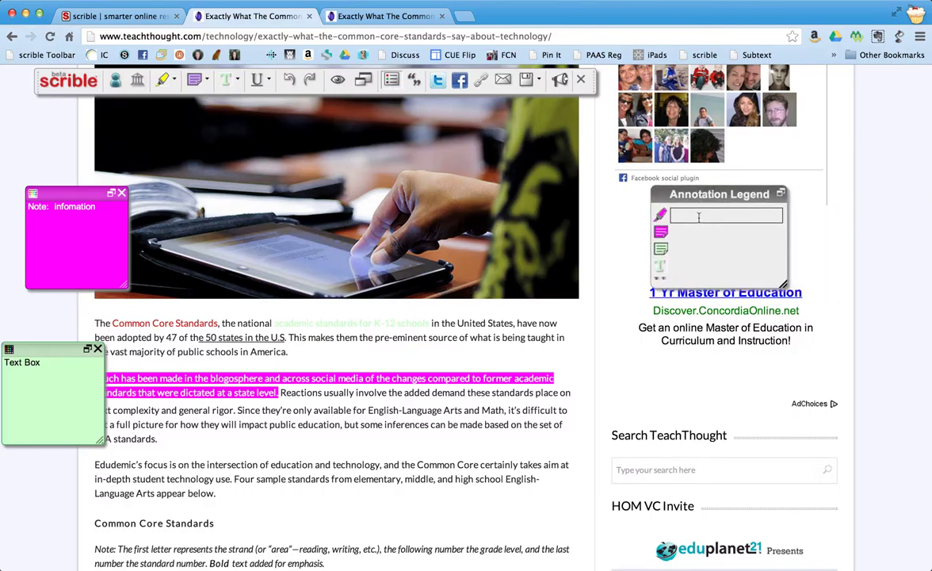
left_click(698, 216)
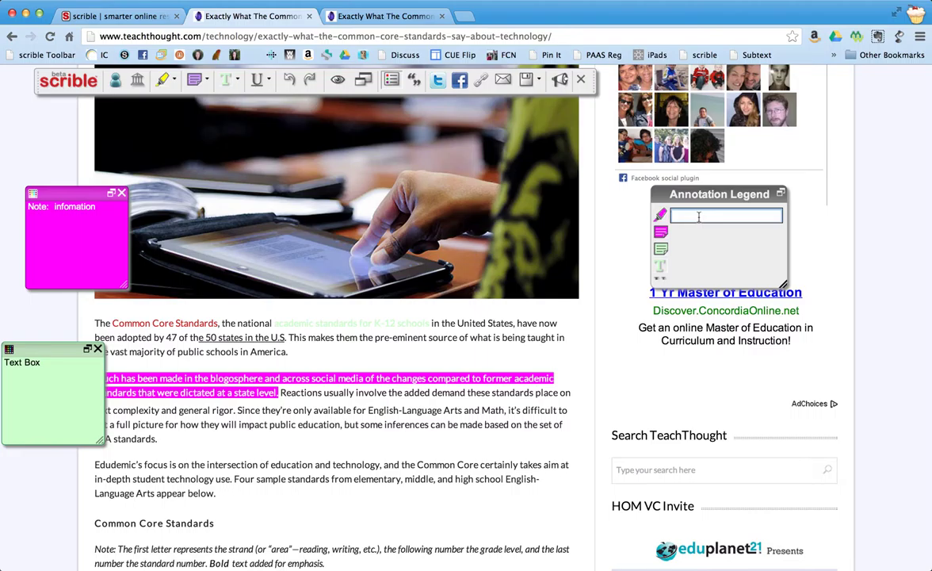
type("Claims")
key("Return")
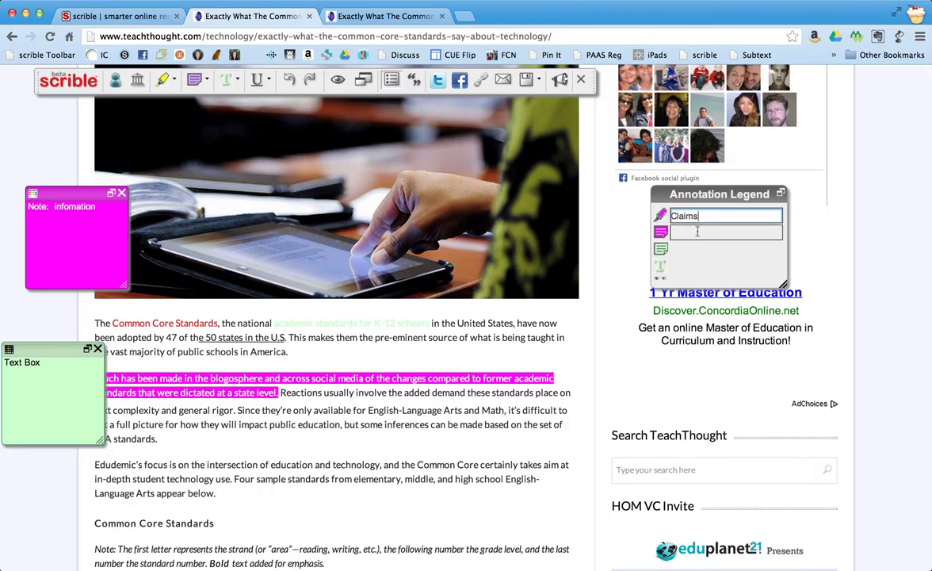
Label the pale green text color "evidence" in the annotation legend and enlarge the legend until all its entries fit.
left_click(690, 265)
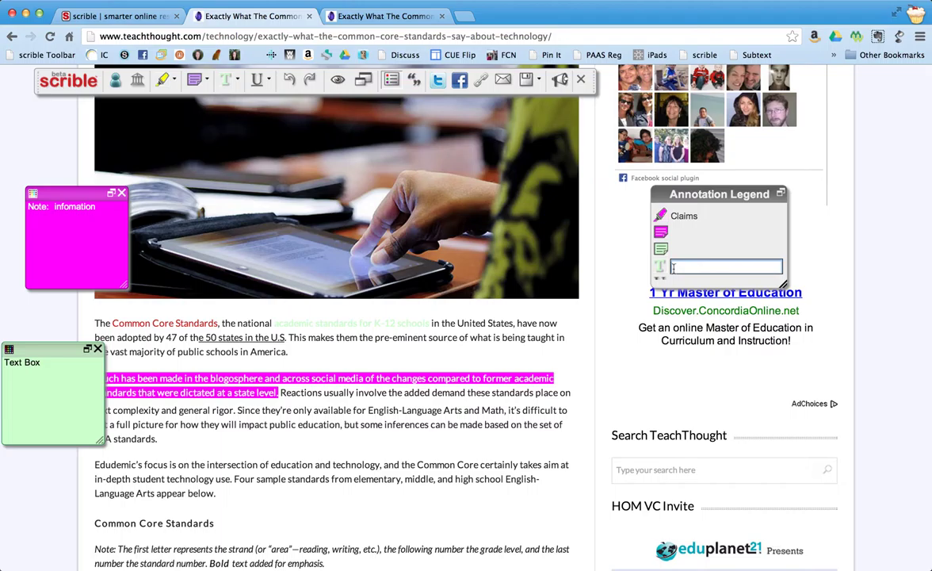
type("evidence")
key("Return")
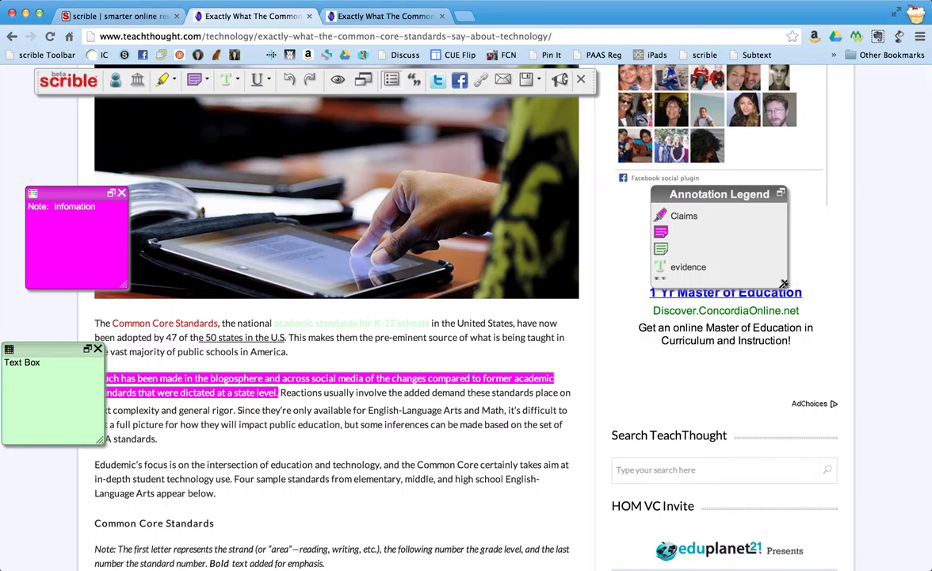
left_click_drag(783, 283, 790, 372)
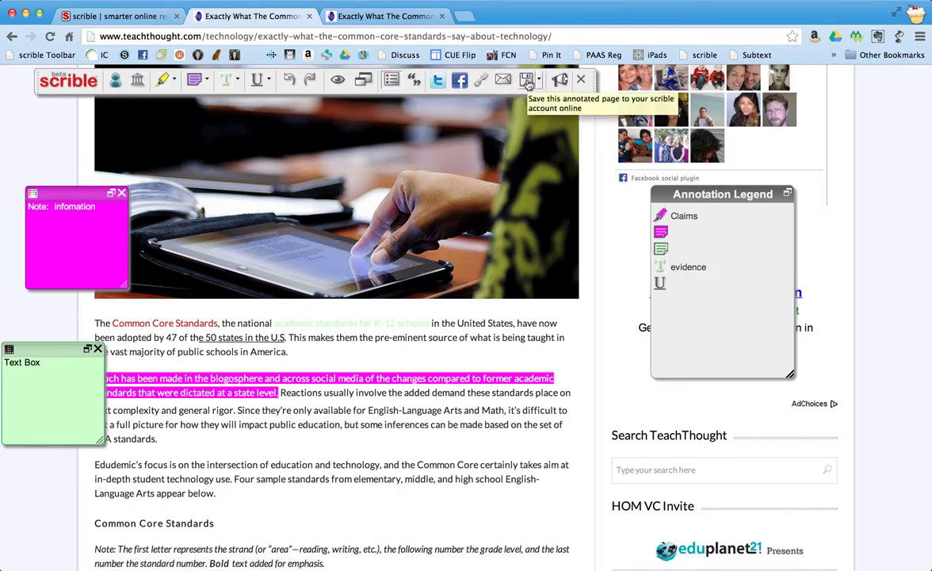
Save the annotated page to My Library with the page name "CCSS" and the tag "CCSS".
left_click(528, 82)
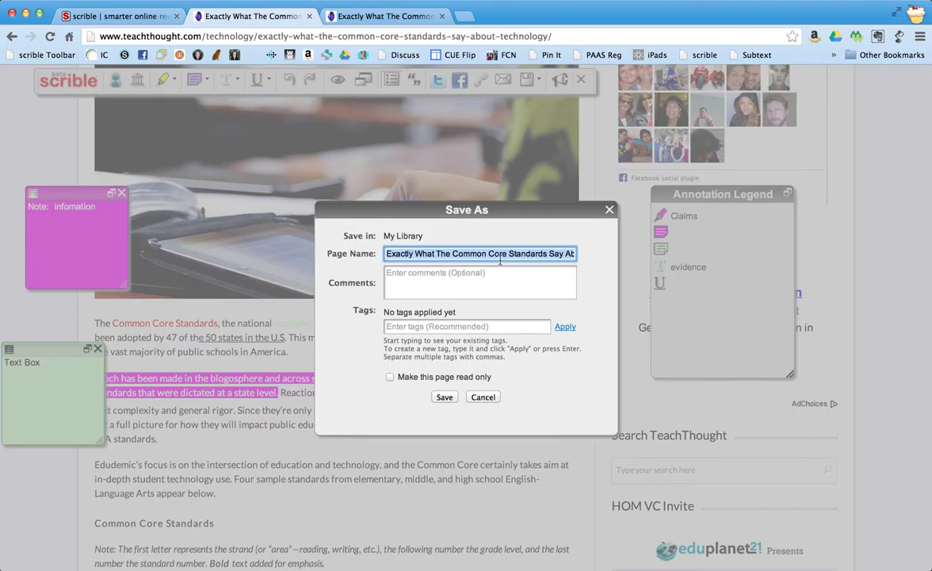
type("CCSS")
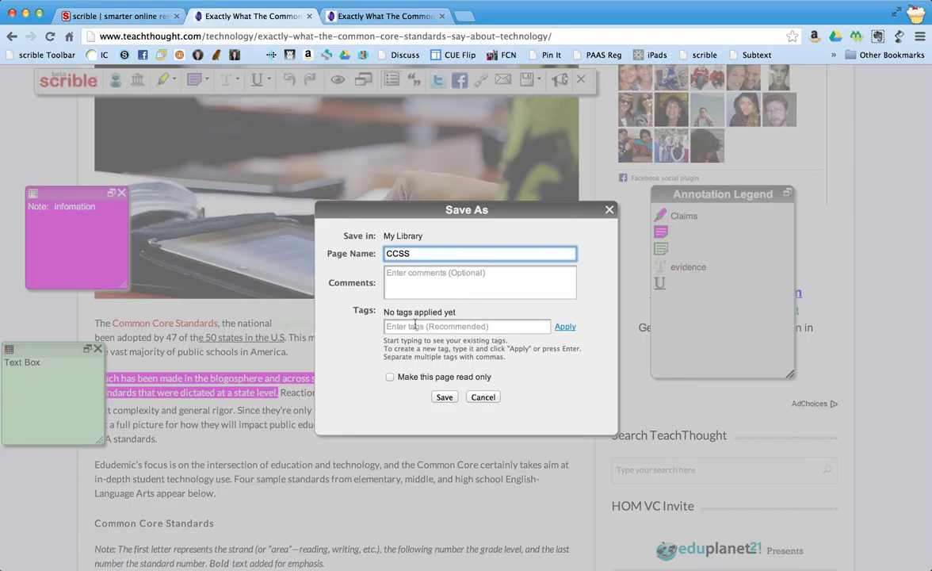
left_click(414, 325)
left_click(408, 340)
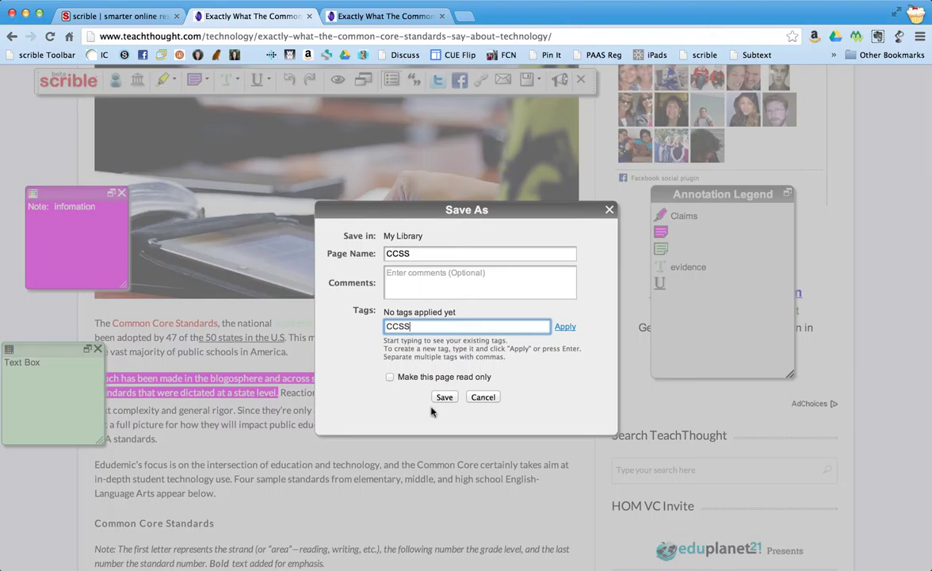
left_click(444, 396)
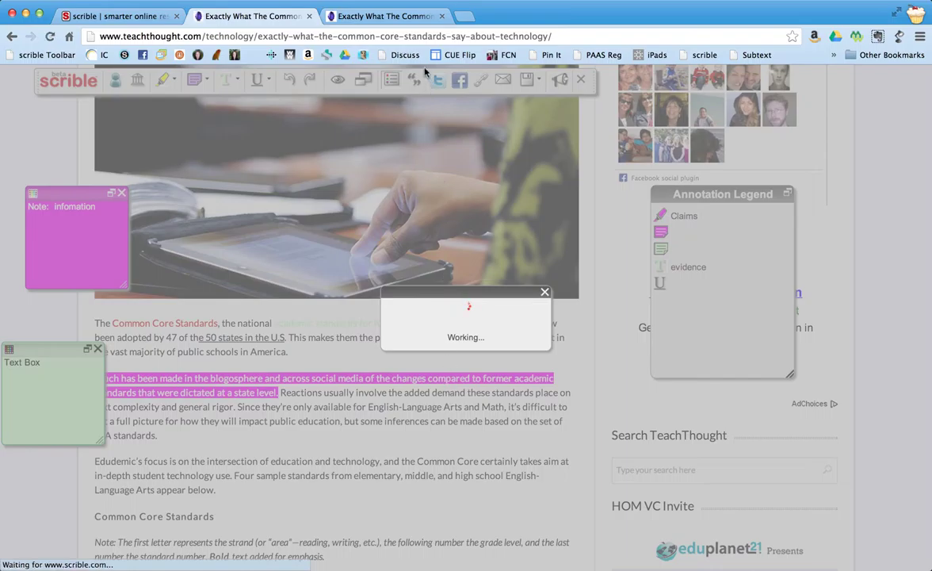
Switch to the other annotated copy of the article and expand its collapsed annotation legend.
left_click(400, 17)
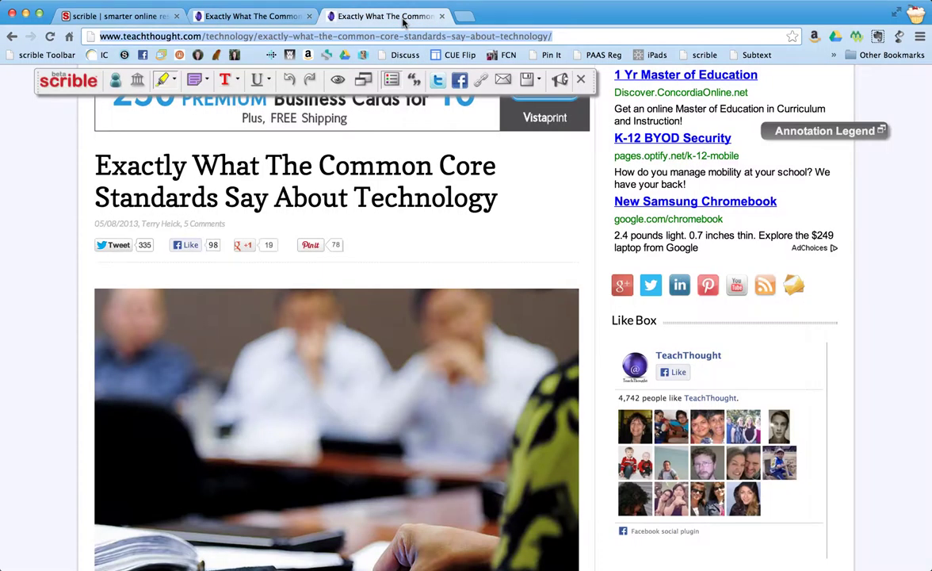
scroll(388, 262, "down", 5)
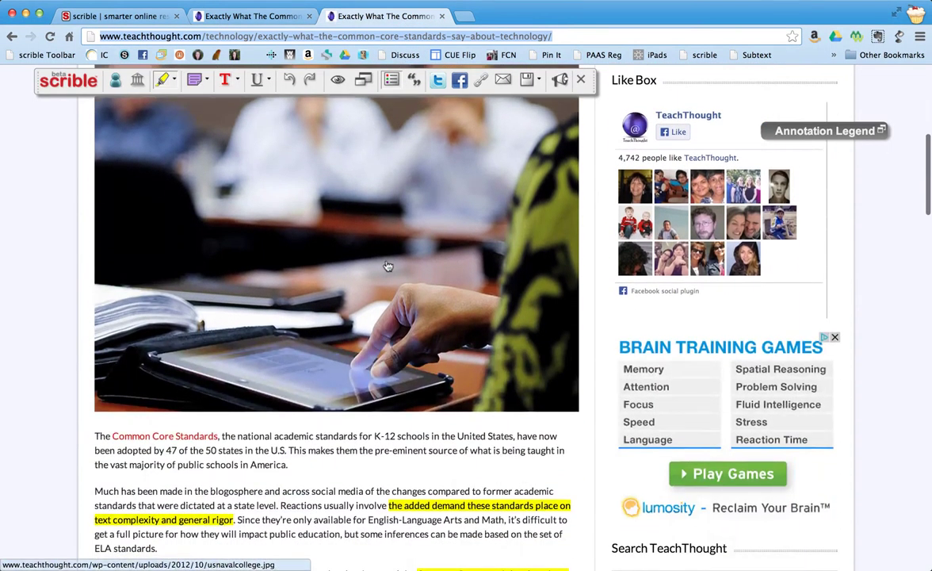
scroll(389, 265, "down", 4)
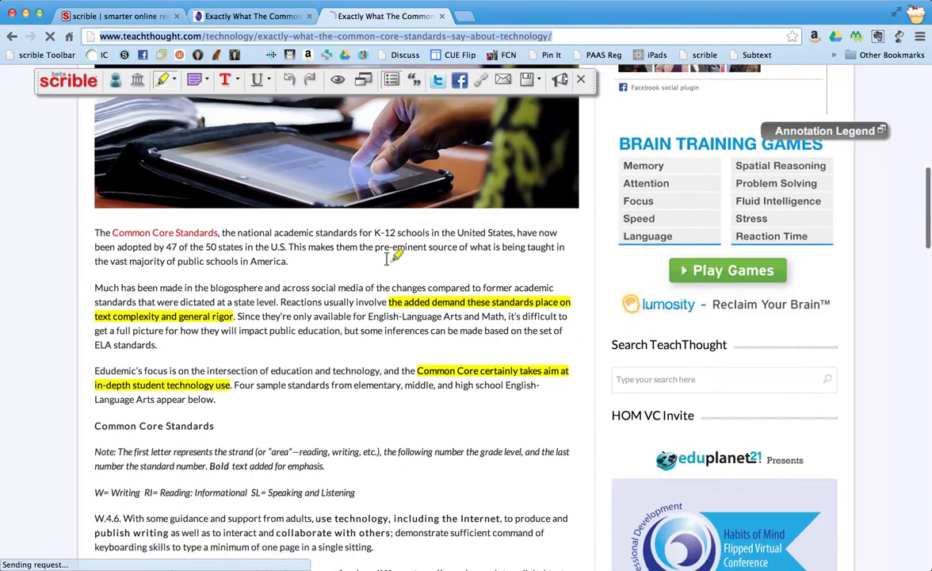
scroll(389, 257, "down", 1)
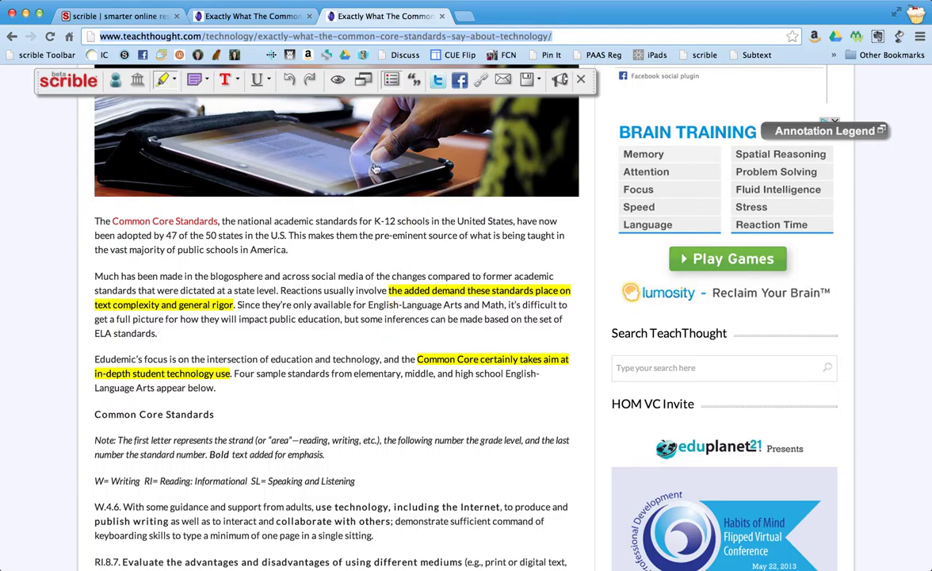
left_click(391, 80)
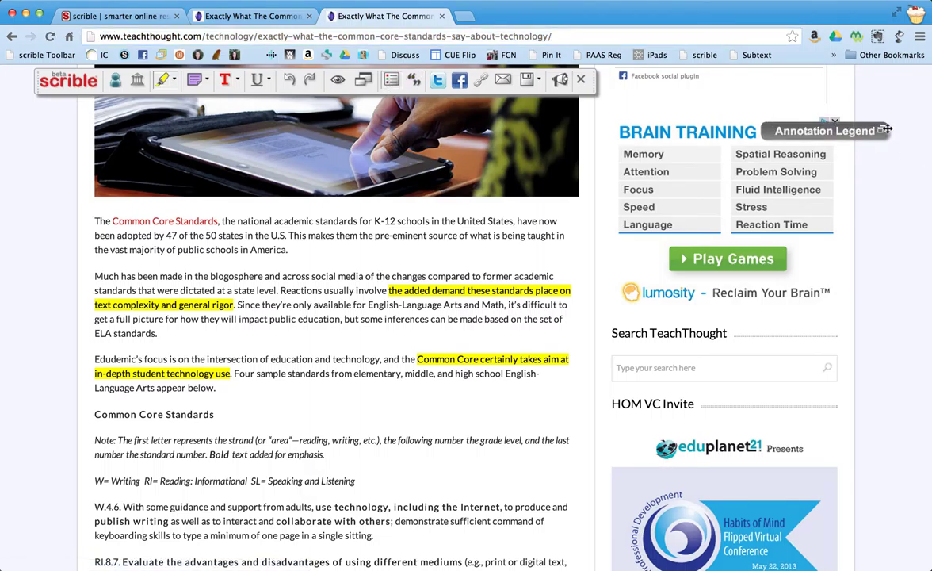
left_click(883, 132)
left_click(870, 153)
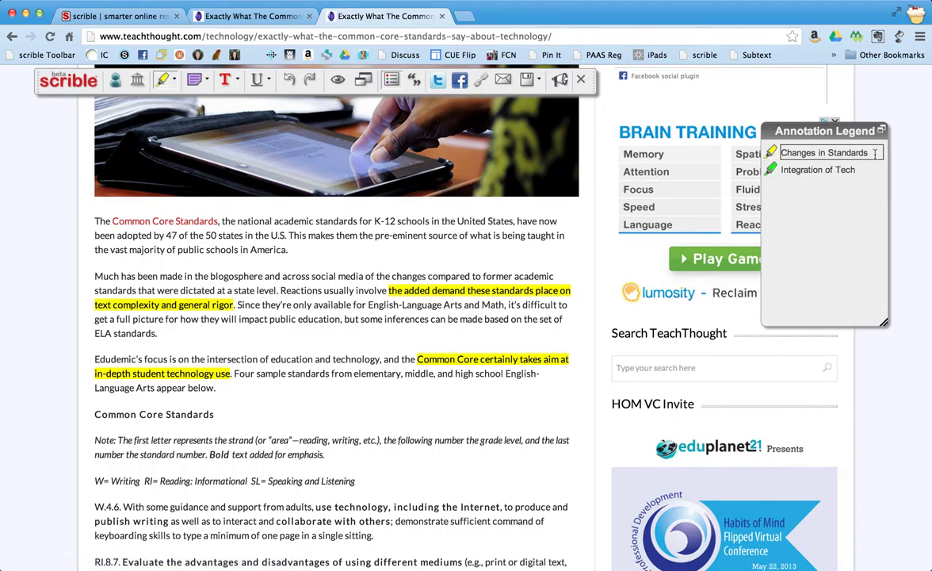
Examine the yellow and green highlights throughout the article against the categories in the annotation legend.
mouse_move(569, 353)
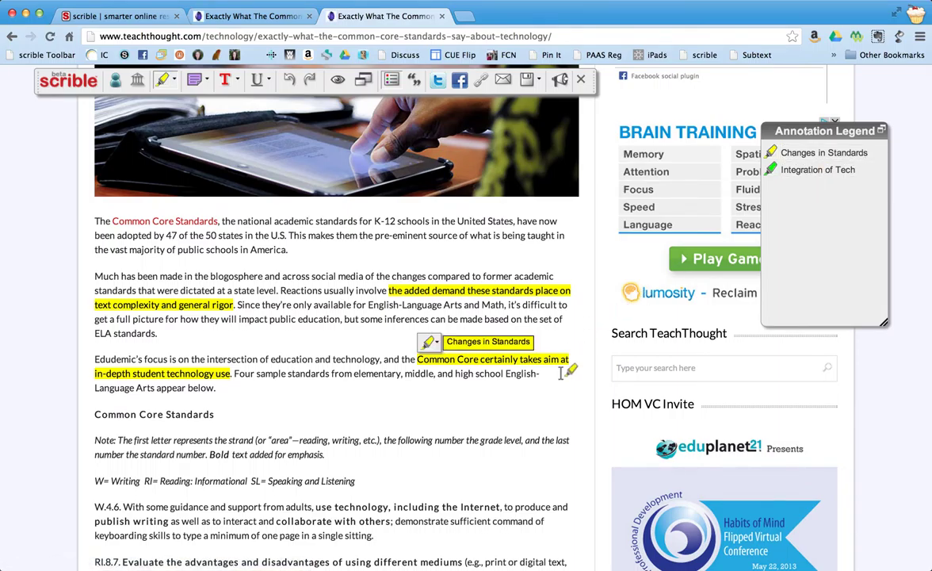
scroll(569, 353, "down", 10)
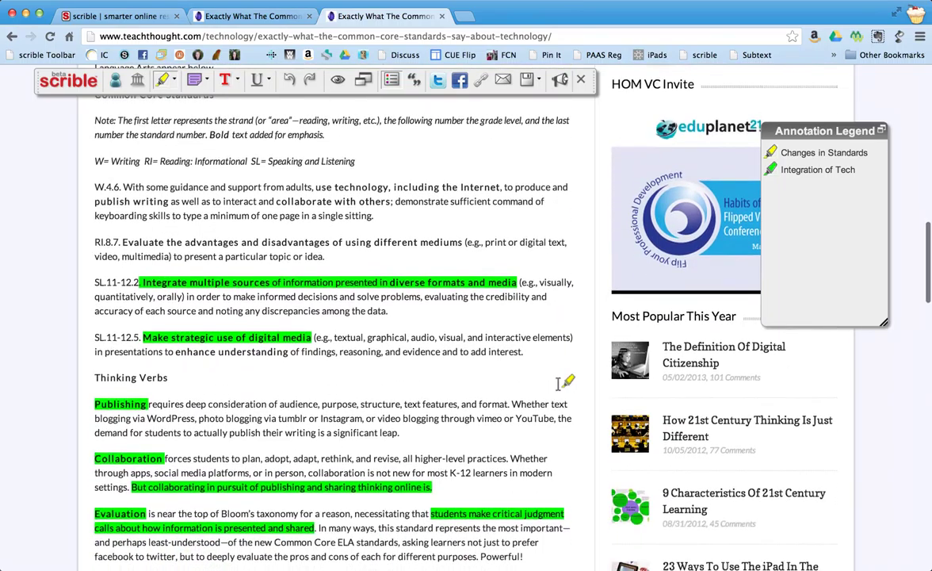
scroll(558, 383, "down", 5)
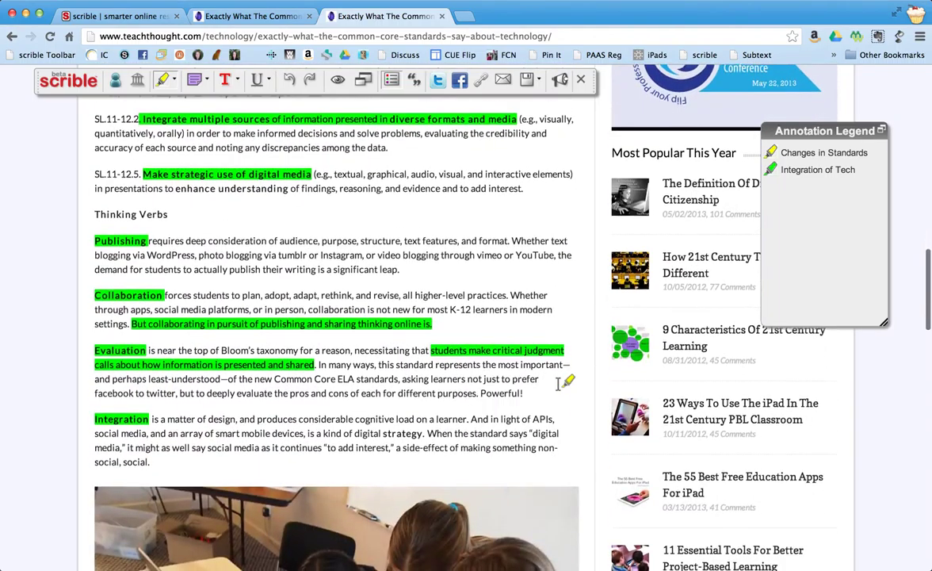
scroll(558, 383, "down", 11)
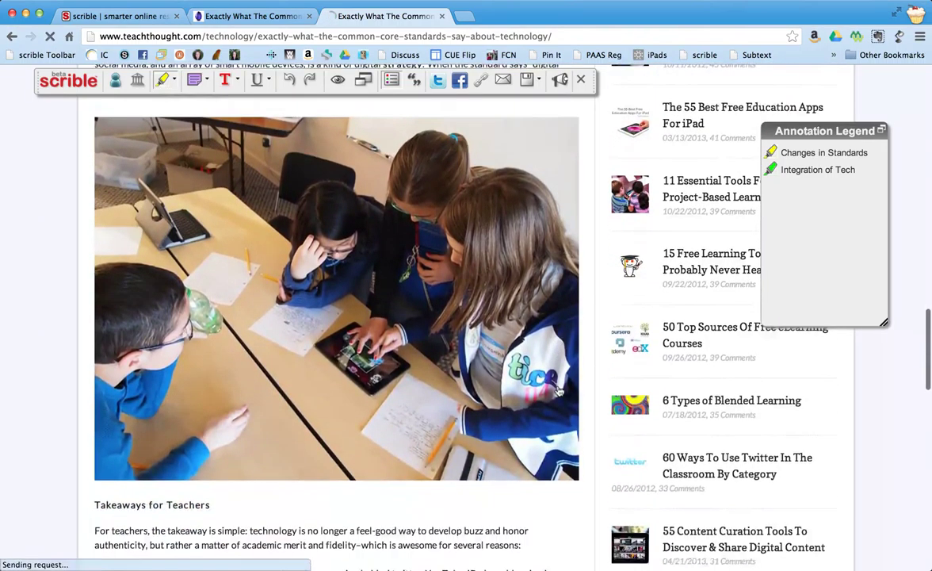
scroll(558, 388, "down", 10)
scroll(558, 383, "up", 20)
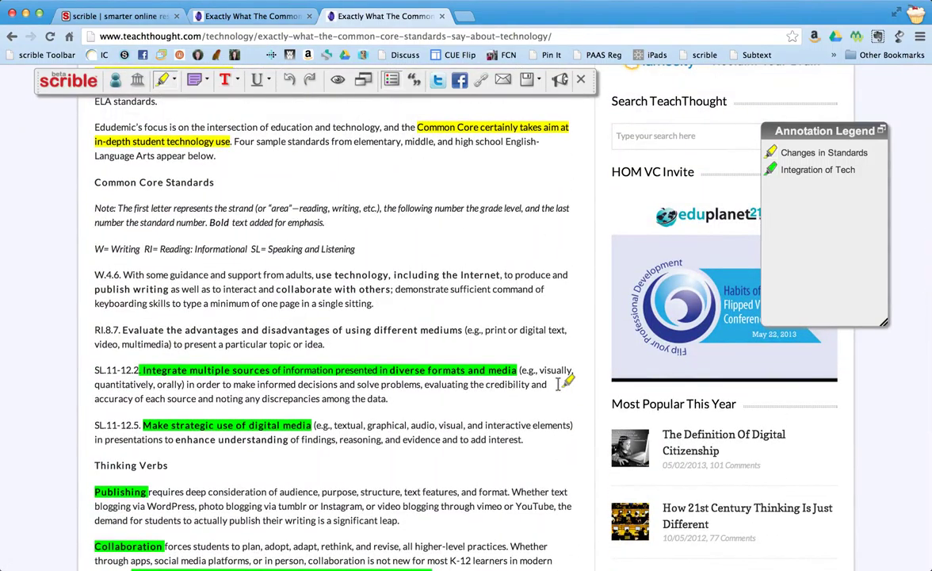
scroll(558, 384, "up", 8)
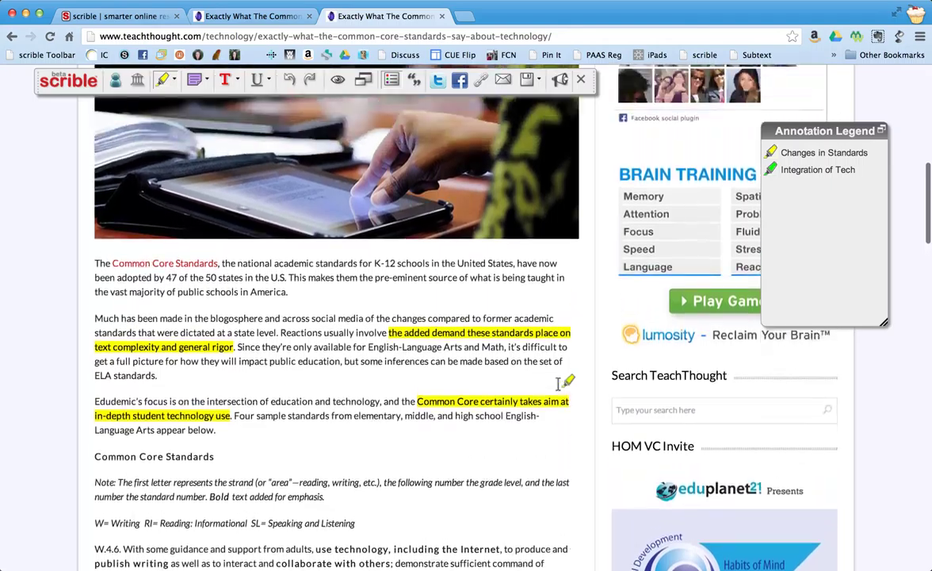
scroll(558, 384, "up", 3)
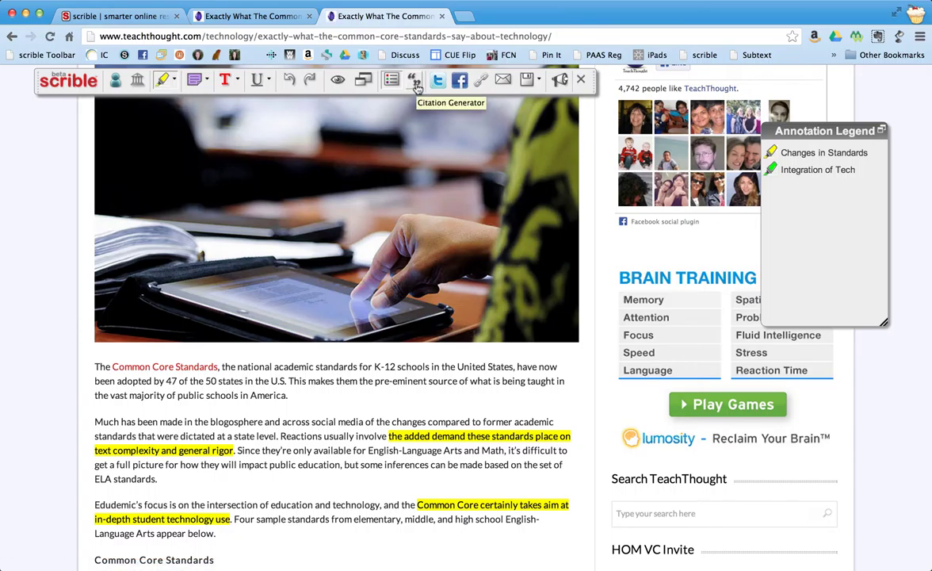
Generate an APA citation for the article with the Citation Generator, and close the citation and the generator.
left_click(417, 87)
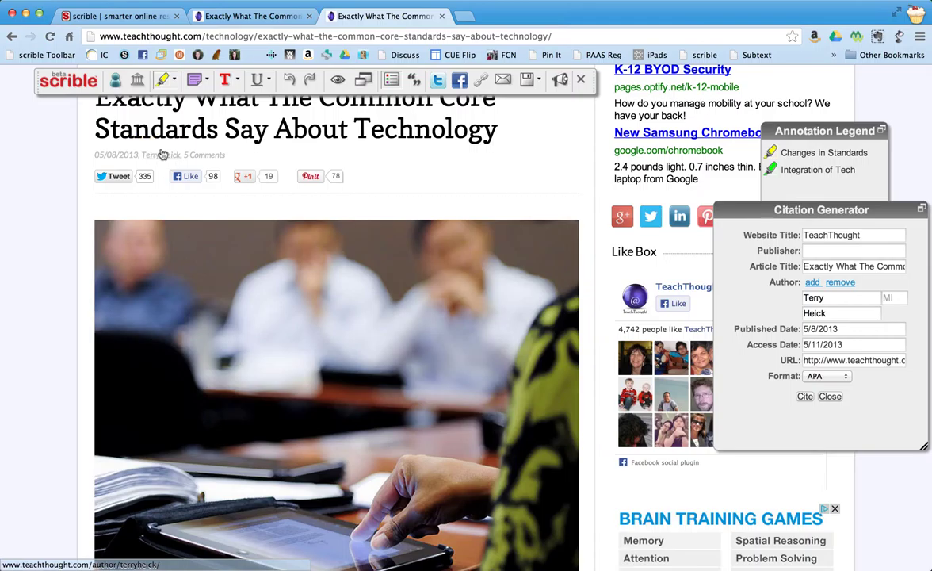
left_click(811, 378)
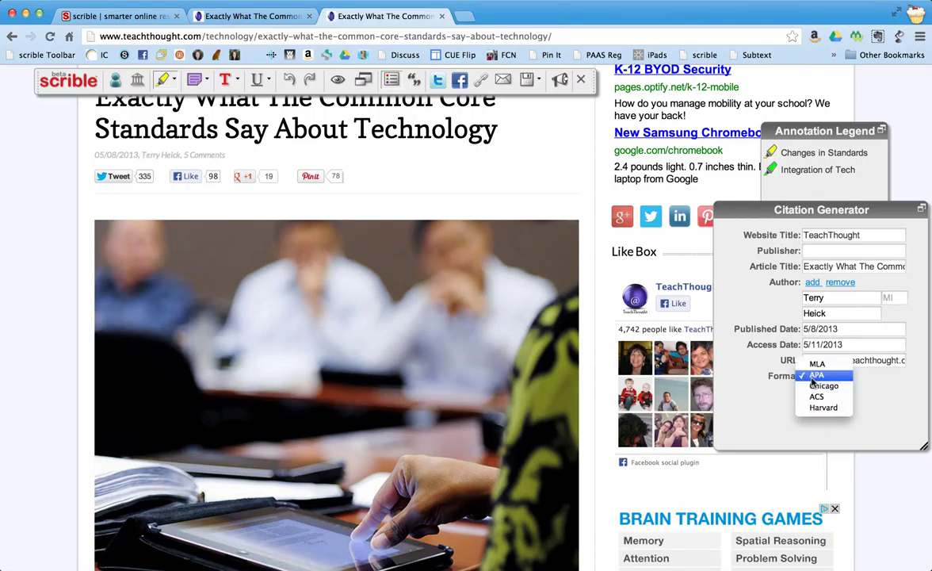
left_click(812, 379)
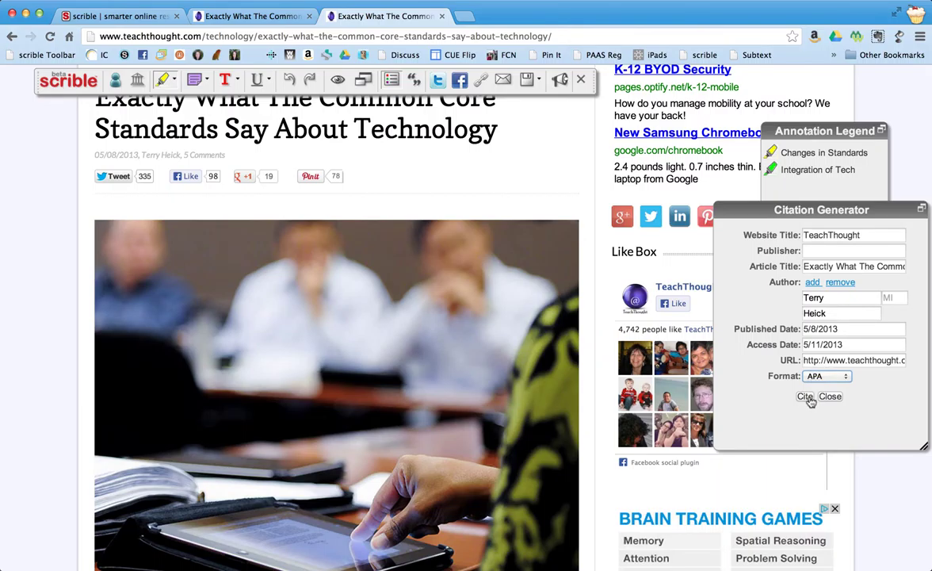
left_click(809, 400)
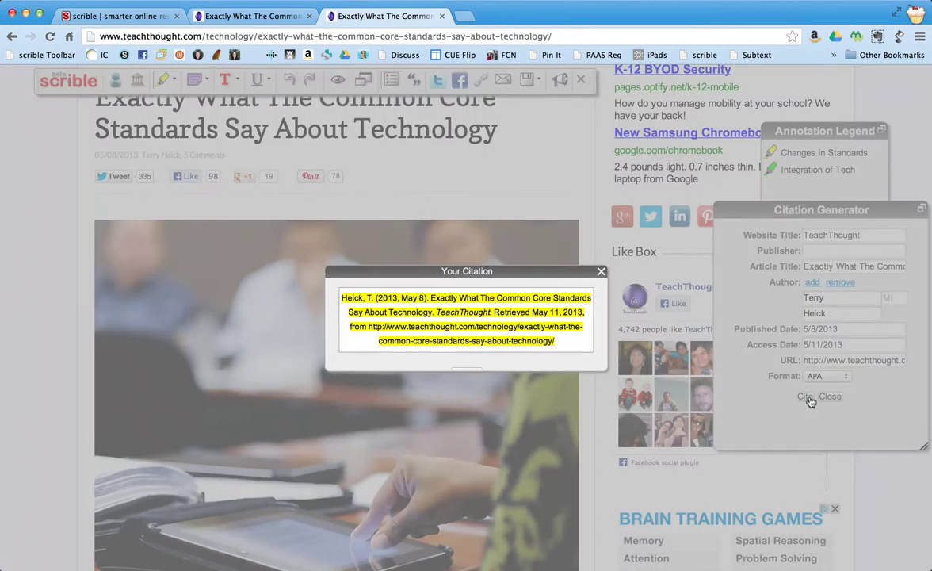
left_click(601, 272)
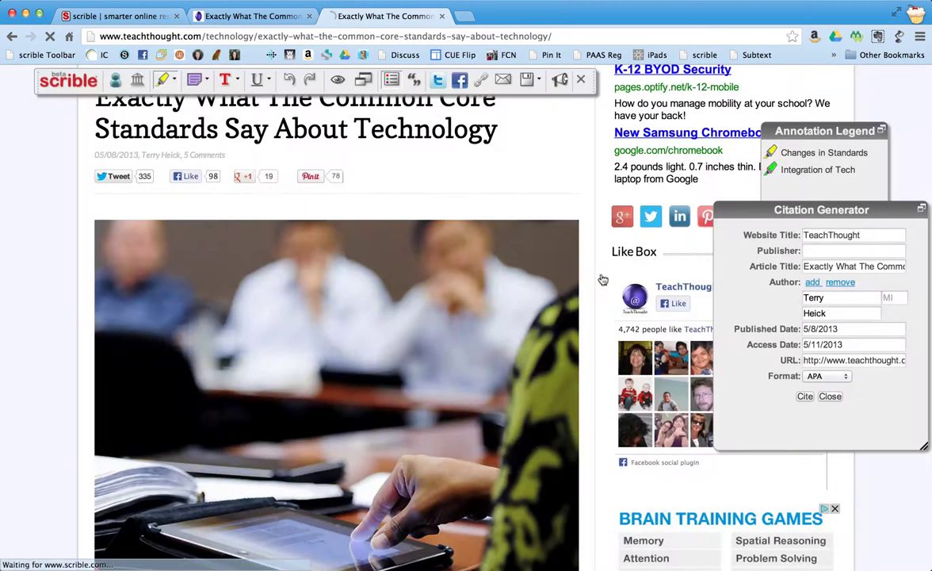
left_click(832, 397)
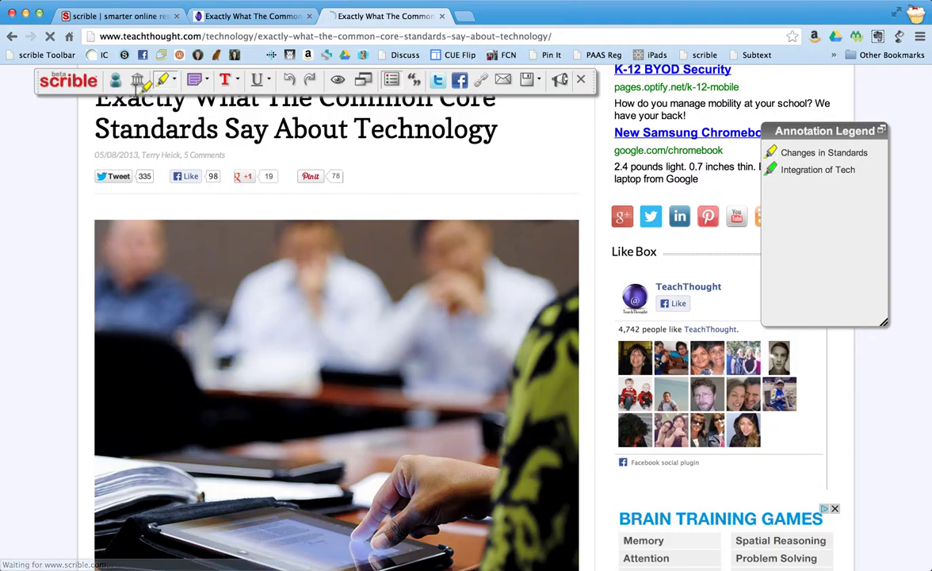
Save the annotated article to the library, close the confirmation, and view the available save options.
left_click(525, 79)
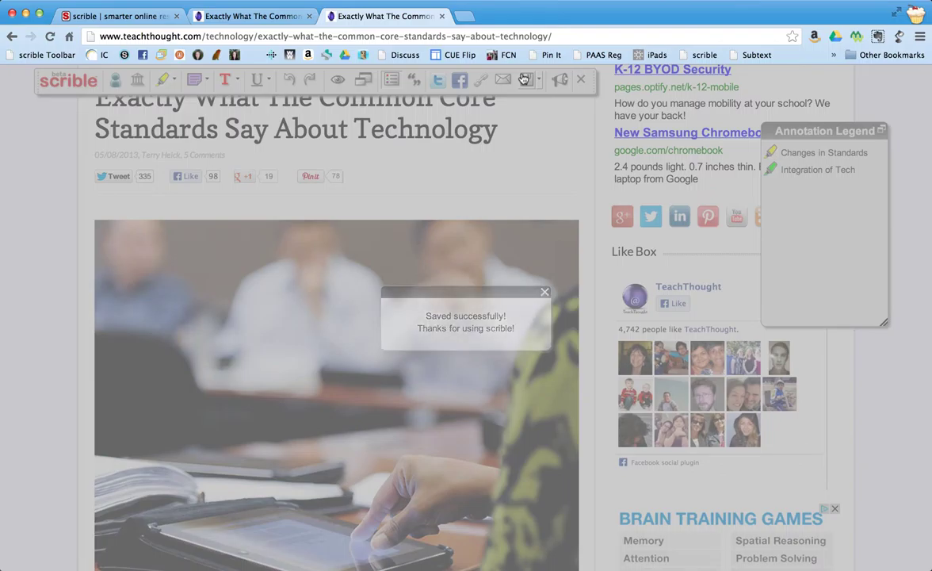
left_click(545, 291)
left_click(539, 80)
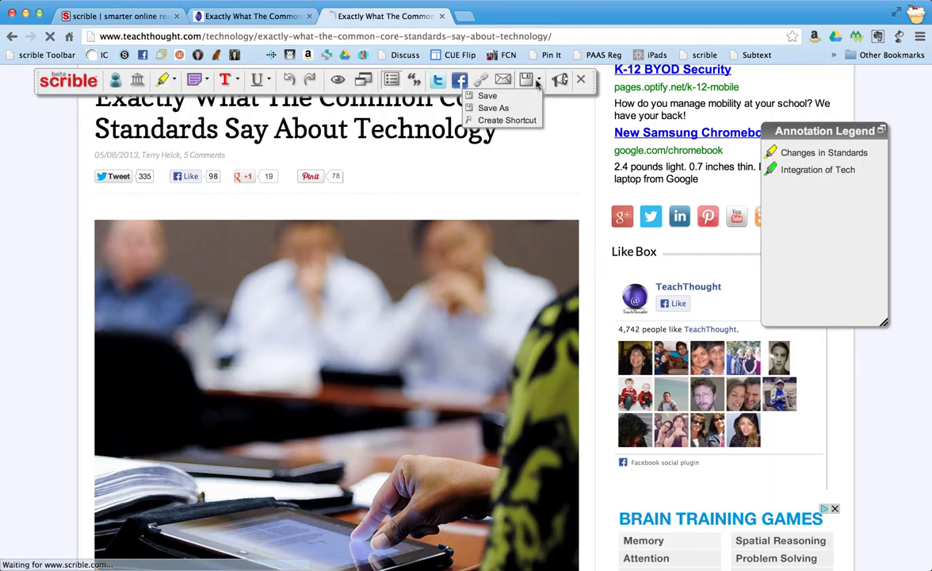
left_click(76, 126)
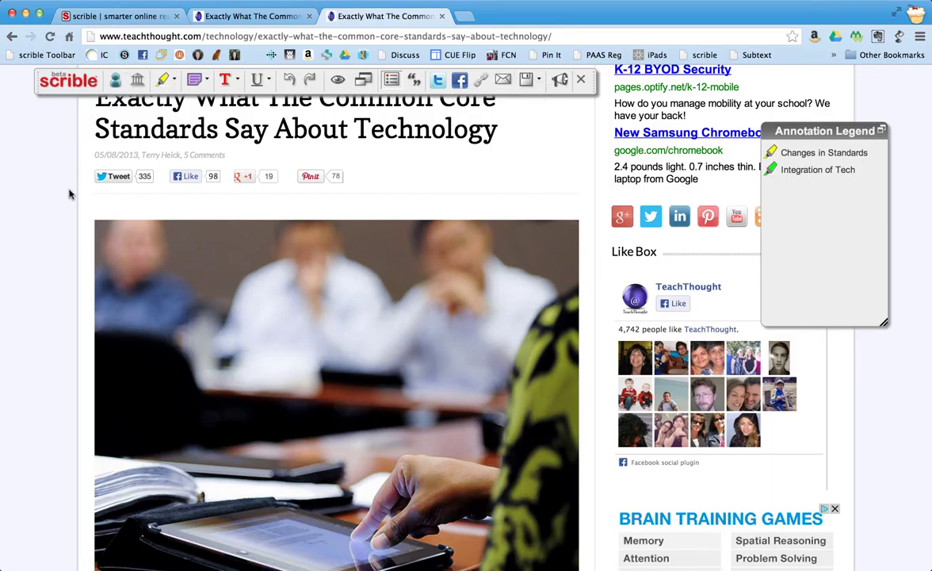
Open My Library from the annotated article and dismiss the tip about annotation summaries.
scroll(83, 204, "down", 2)
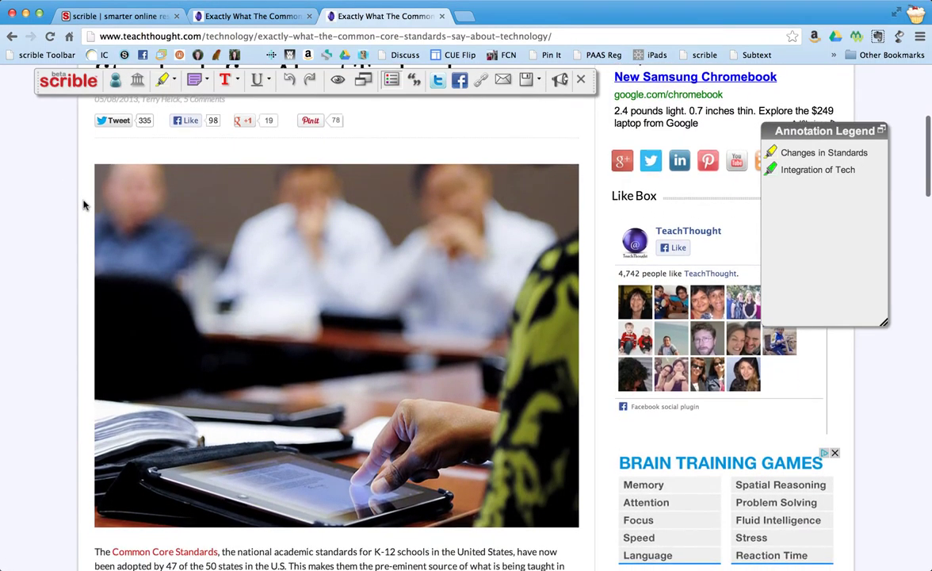
scroll(83, 203, "down", 10)
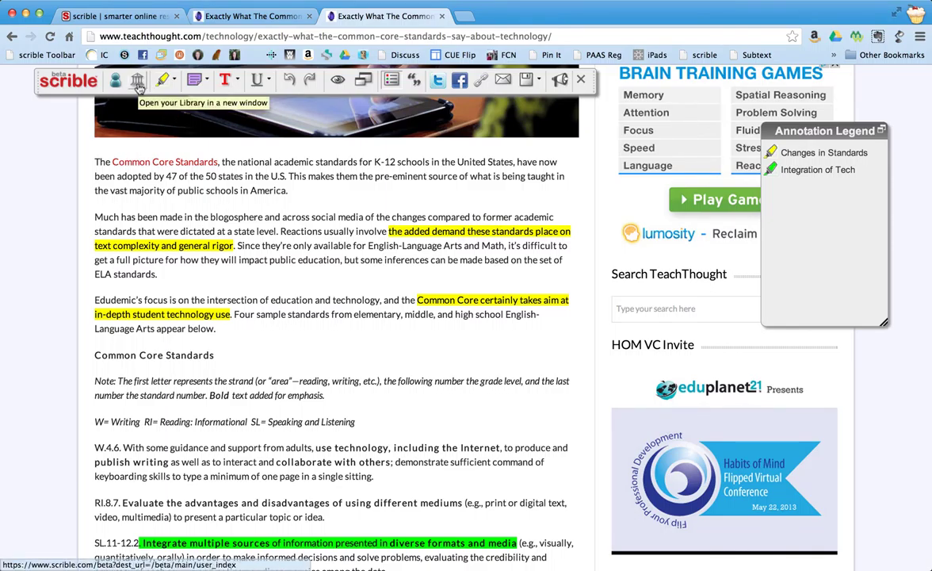
left_click(138, 83)
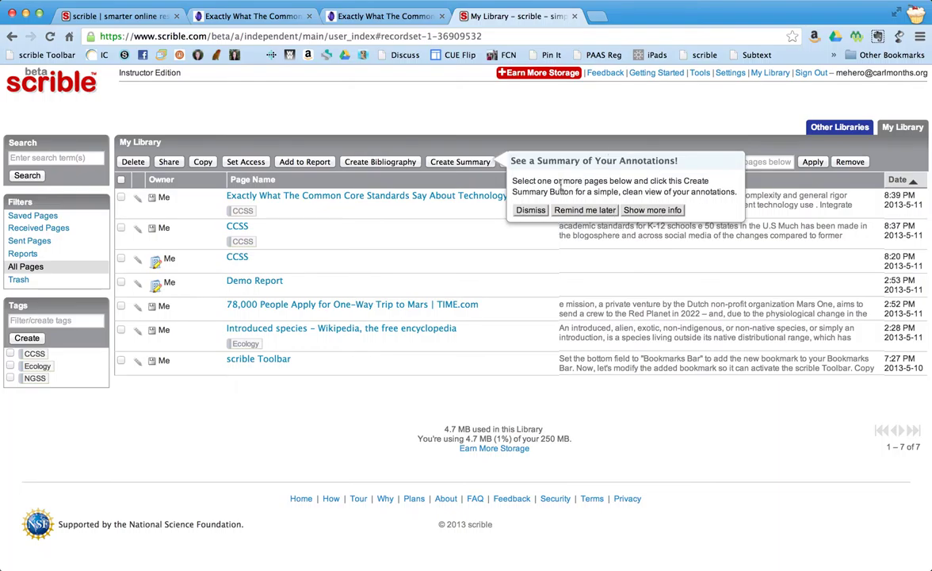
left_click(529, 210)
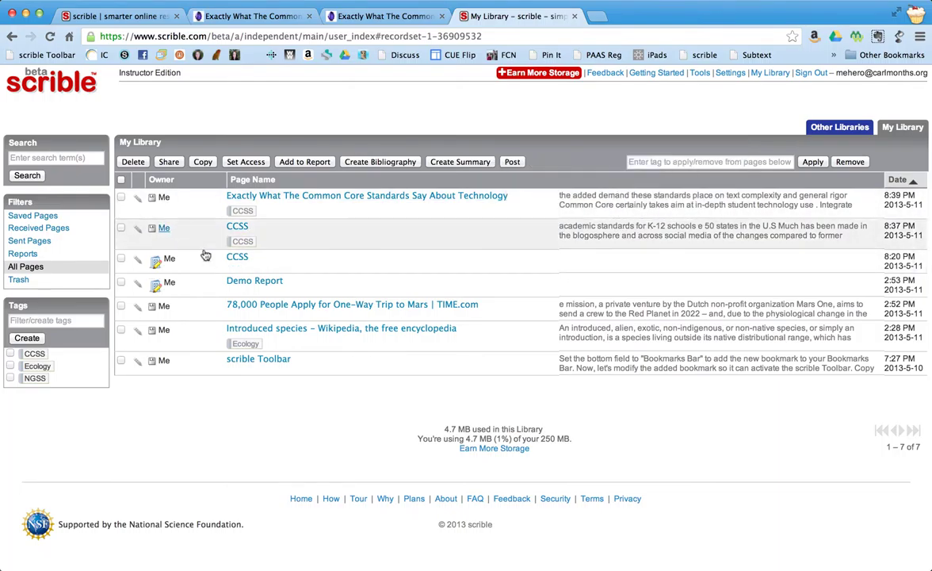
Select all pages in My Library and create a bibliography from them.
left_click(120, 196)
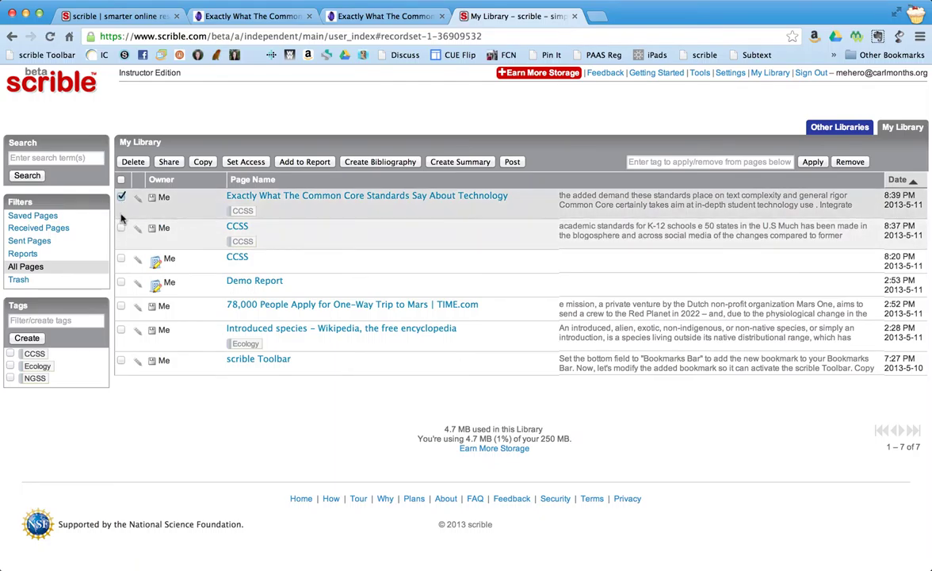
left_click(121, 180)
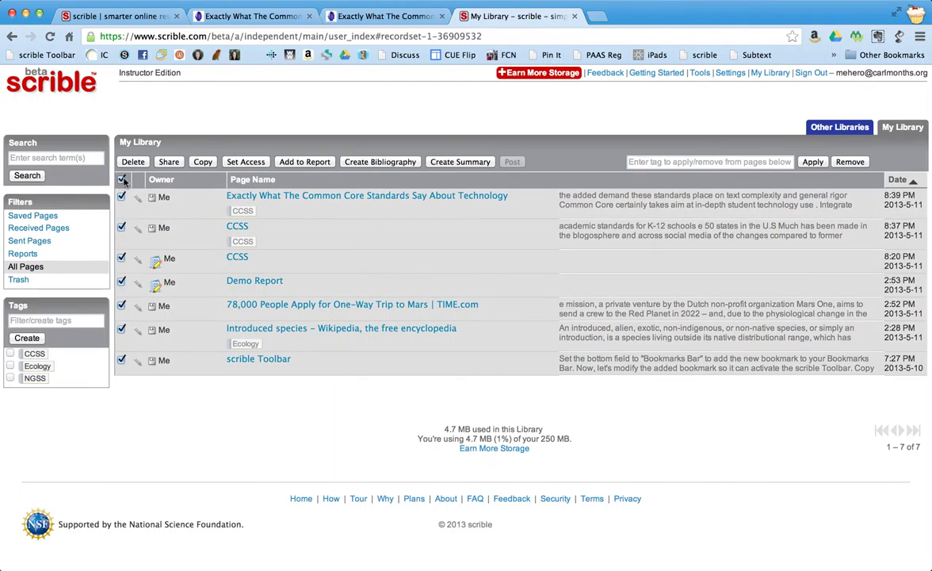
left_click(369, 163)
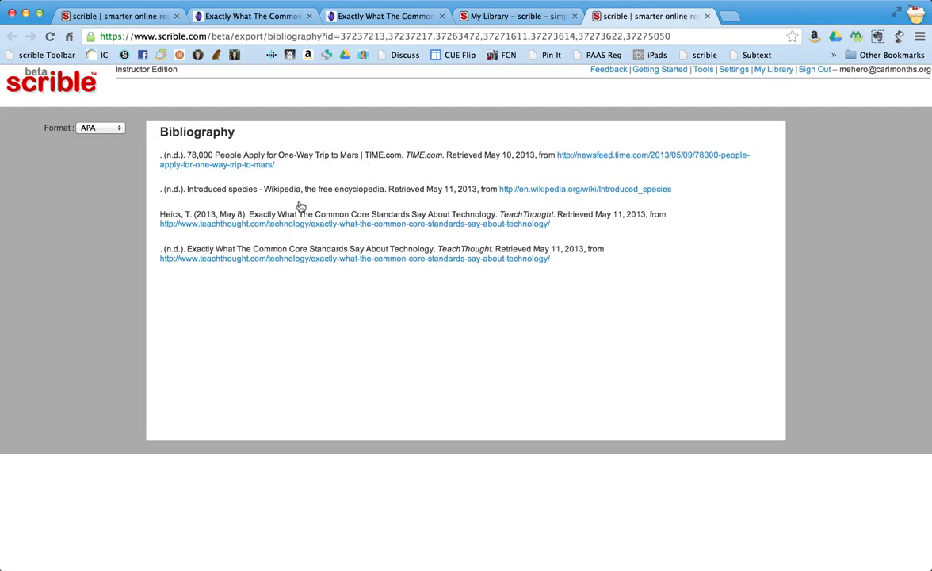
Preview the bibliography in Chicago and ACS formats, set it back to APA, and close the bibliography.
left_click(102, 127)
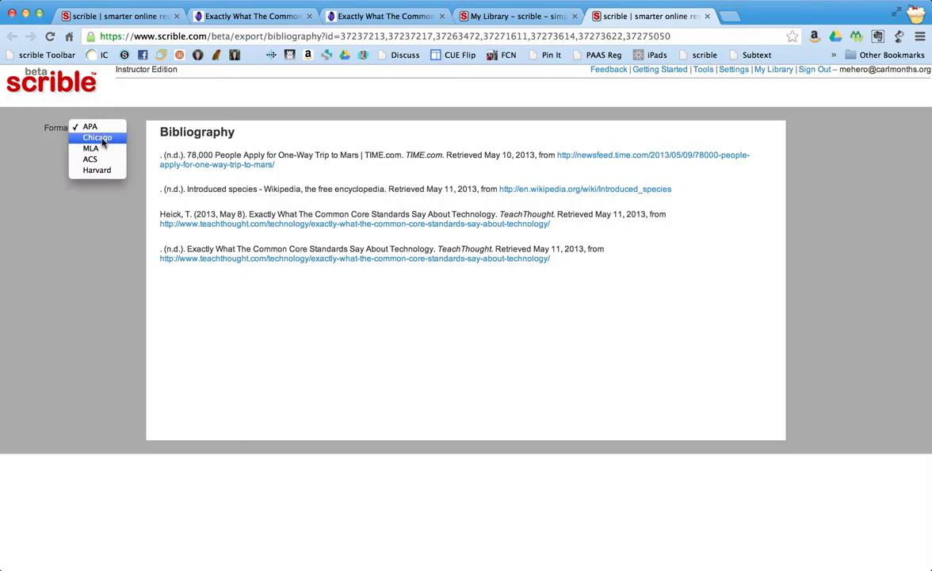
left_click(98, 138)
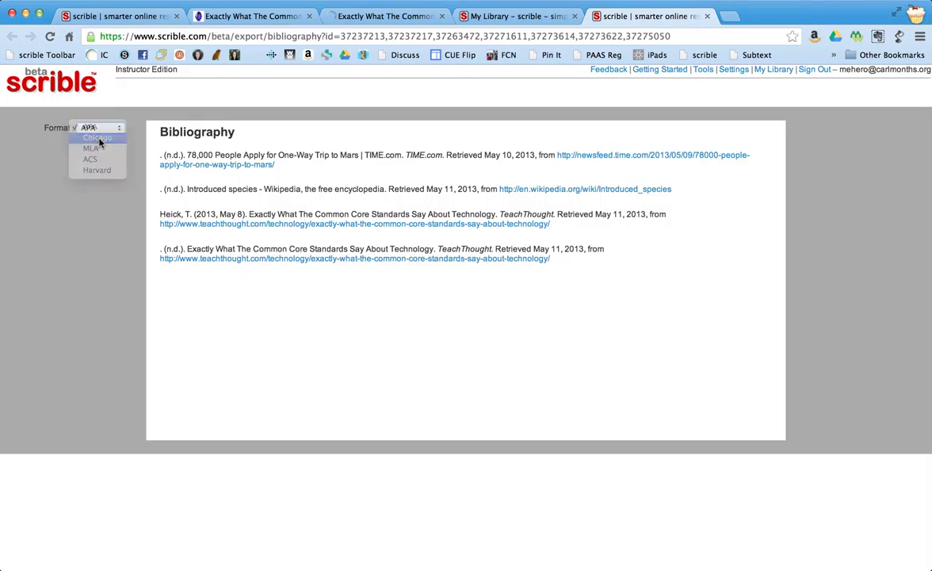
left_click(97, 128)
left_click(90, 148)
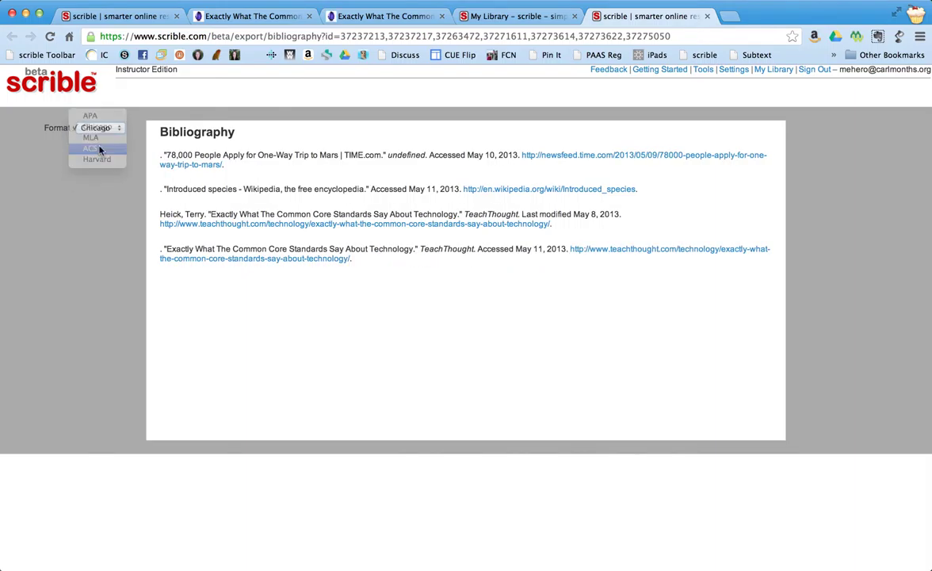
left_click(93, 127)
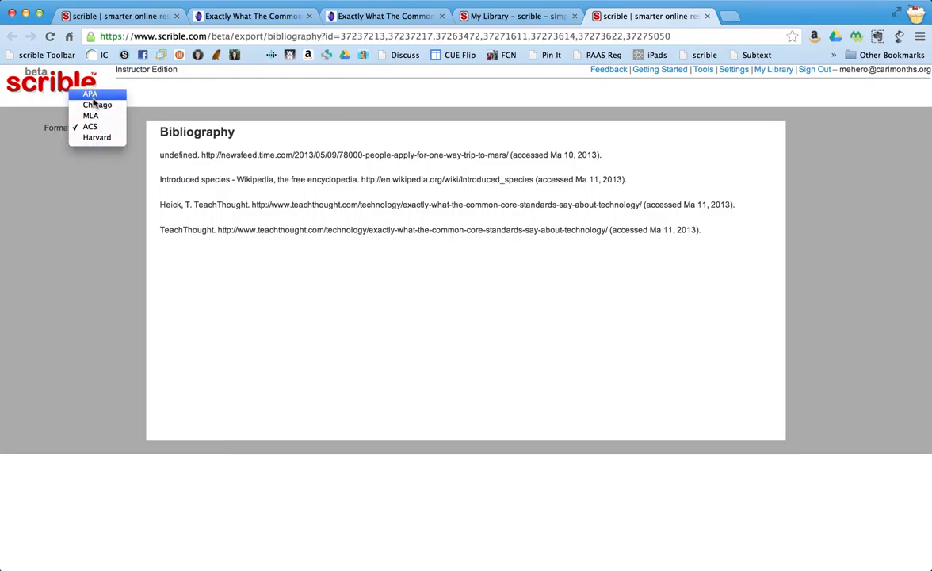
left_click(91, 95)
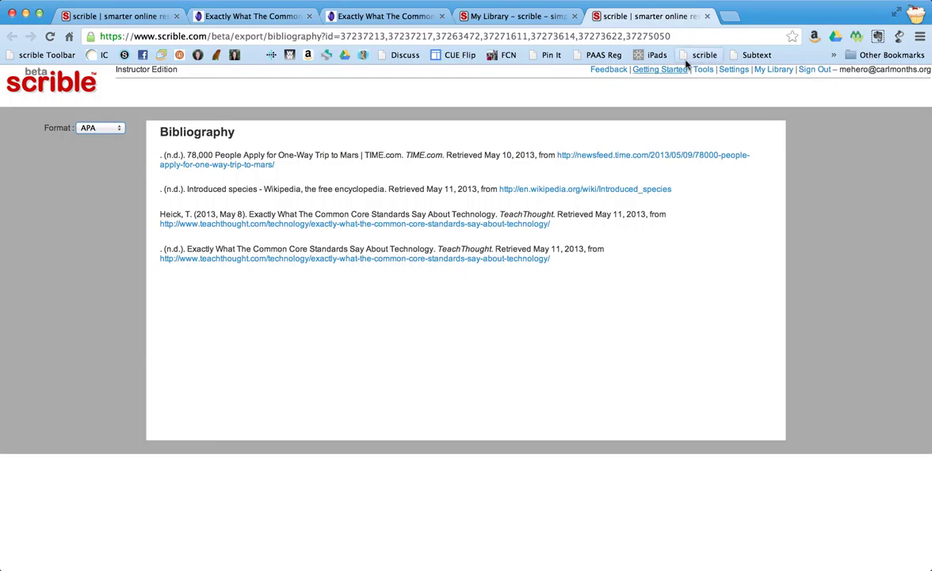
left_click(707, 17)
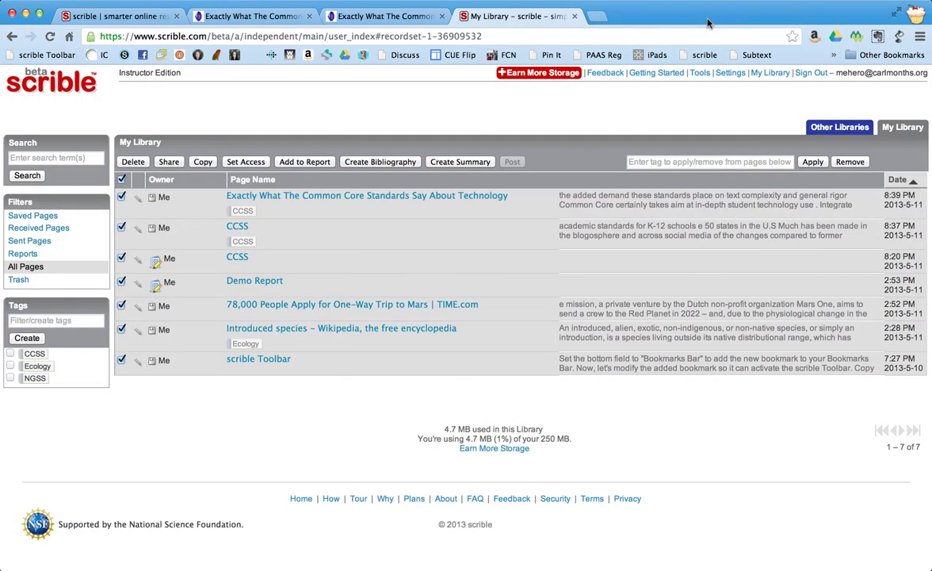
Create an annotation summary of all selected library pages, review its contents, and close it.
left_click(447, 162)
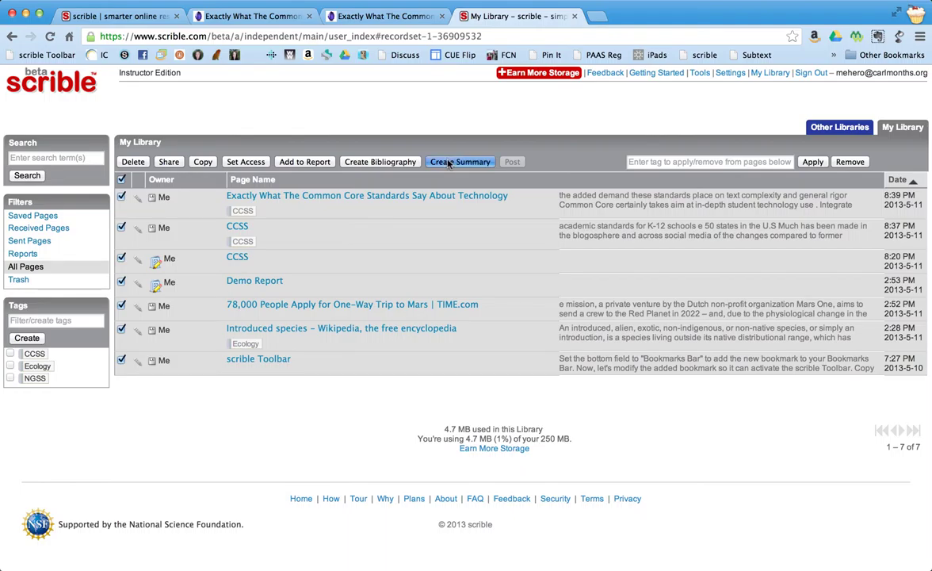
scroll(410, 258, "down", 10)
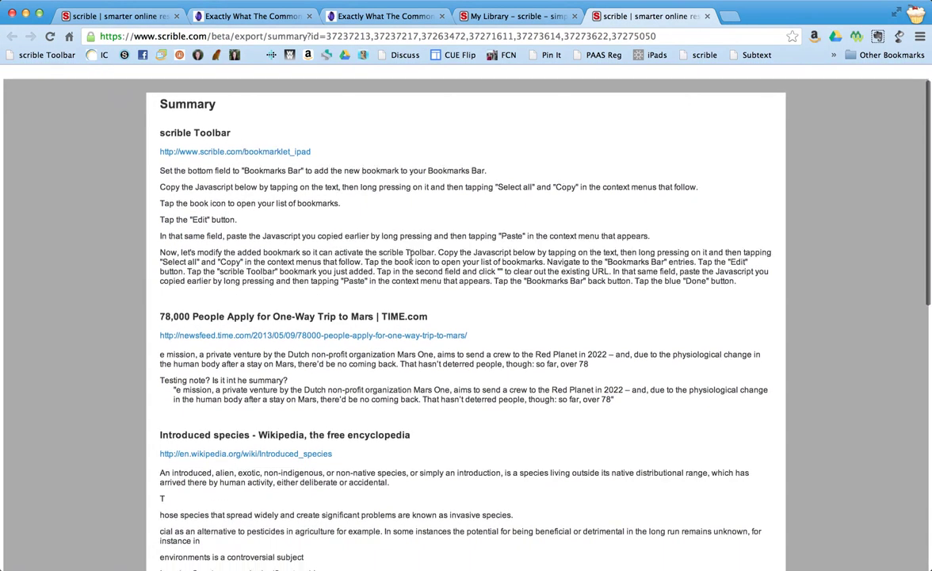
scroll(410, 259, "down", 5)
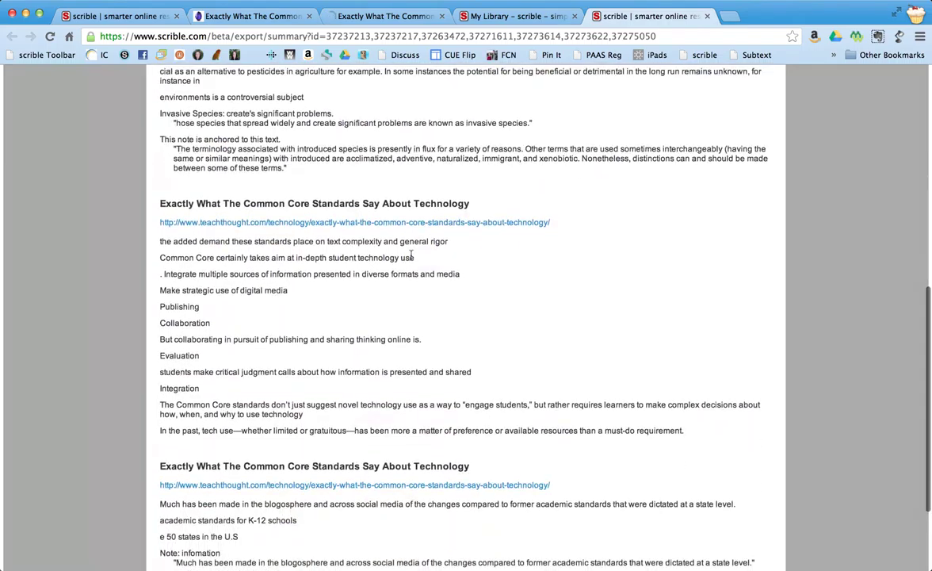
scroll(411, 258, "up", 9)
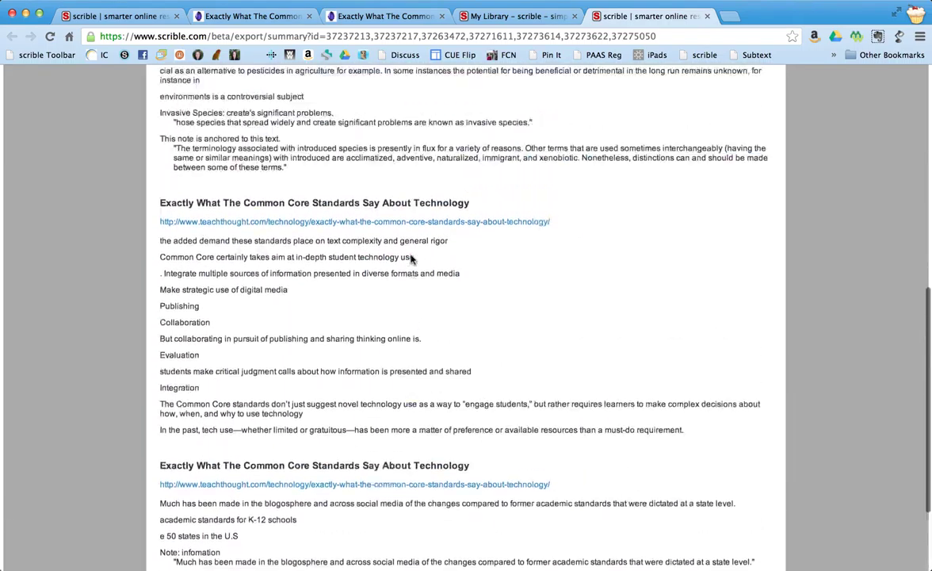
scroll(410, 259, "up", 6)
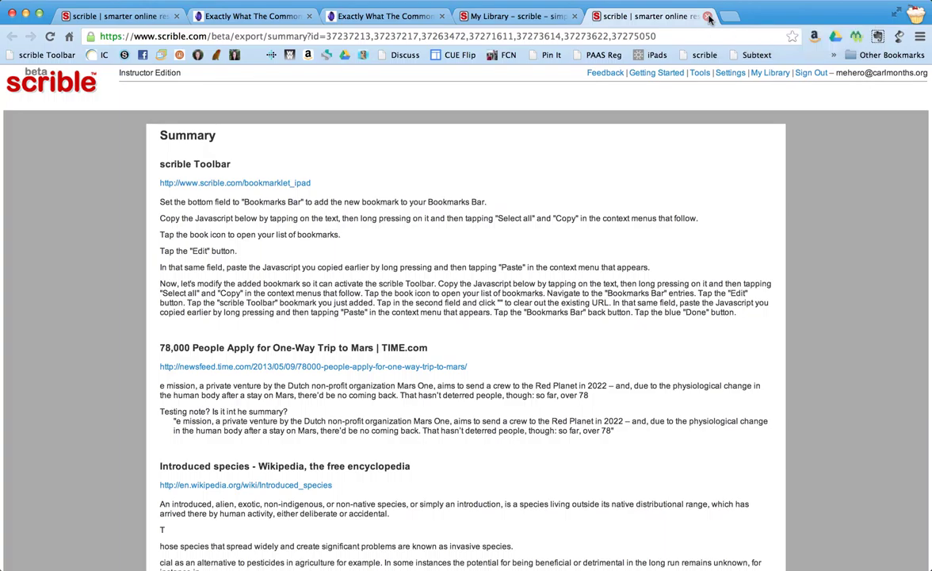
left_click(709, 17)
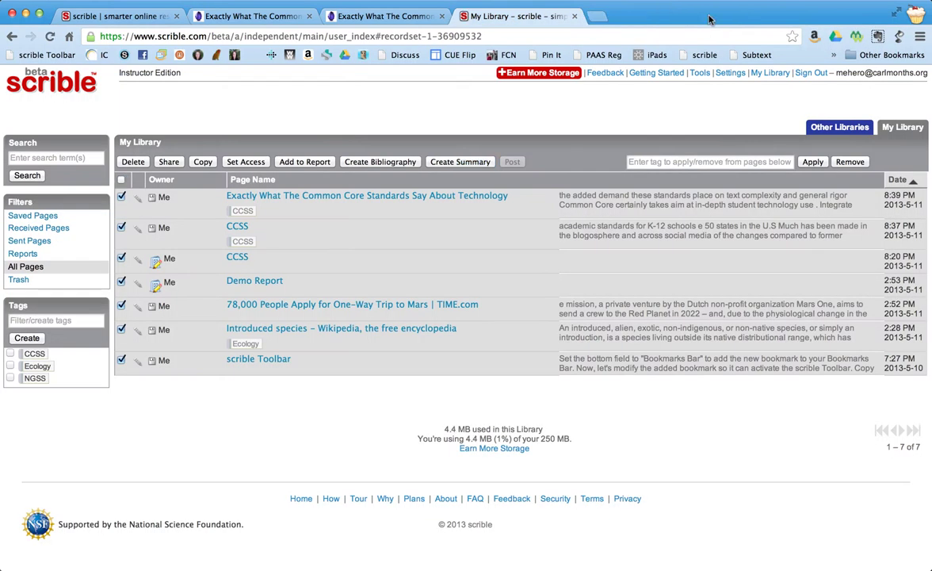
Add the selected library pages to a new report named "CCSS report".
left_click(317, 162)
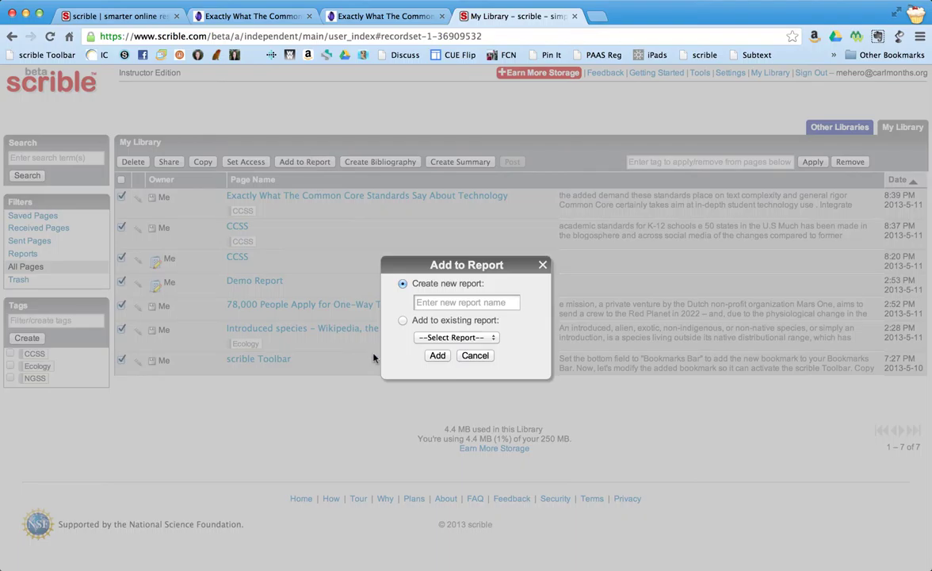
left_click(422, 302)
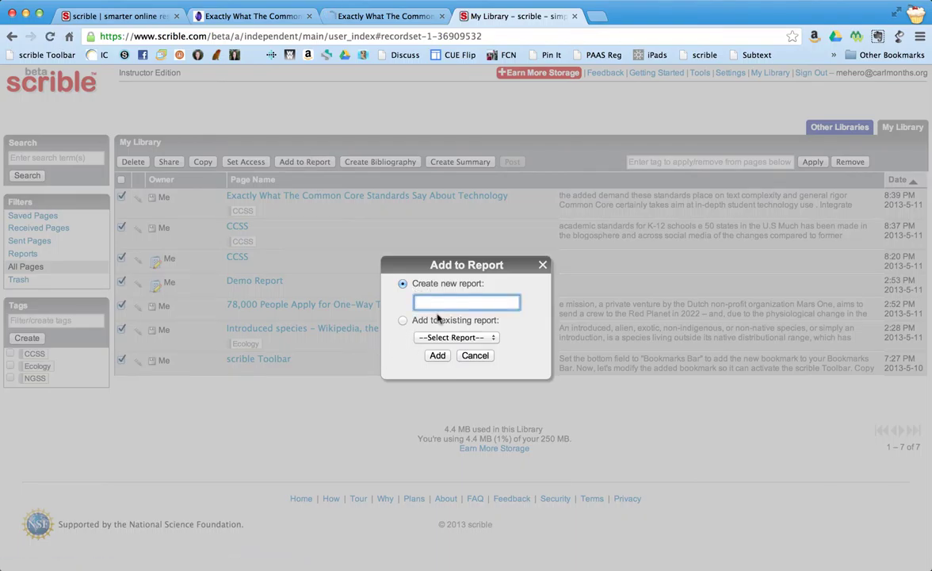
type("CCSS repor")
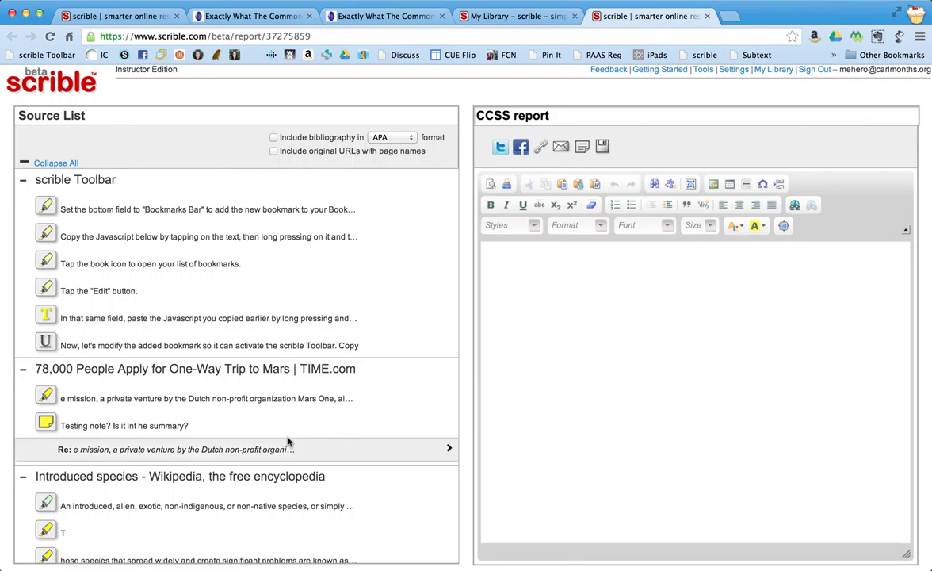
Look through the annotations in the report's source list, and collapse and re-expand all sources.
scroll(119, 349, "down", 5)
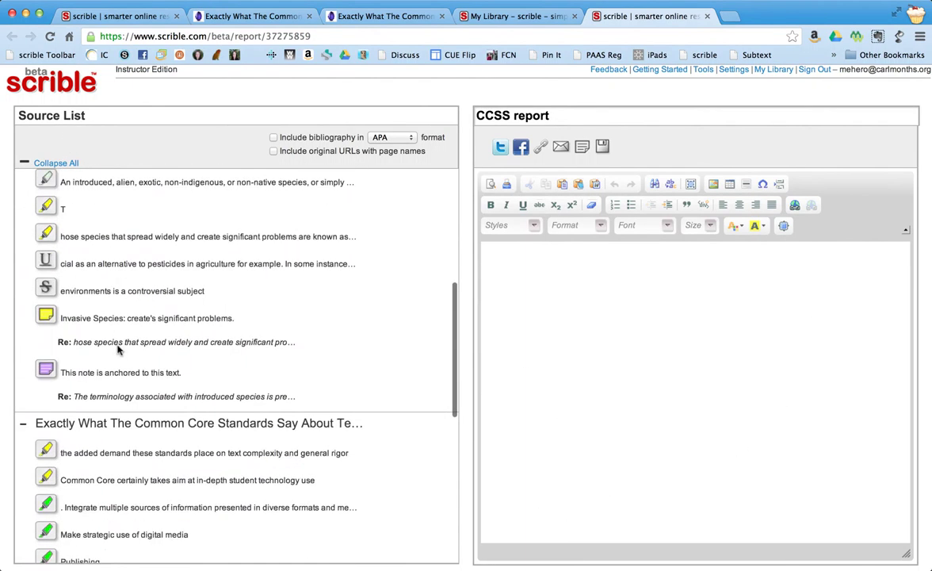
scroll(118, 349, "down", 5)
scroll(117, 349, "up", 10)
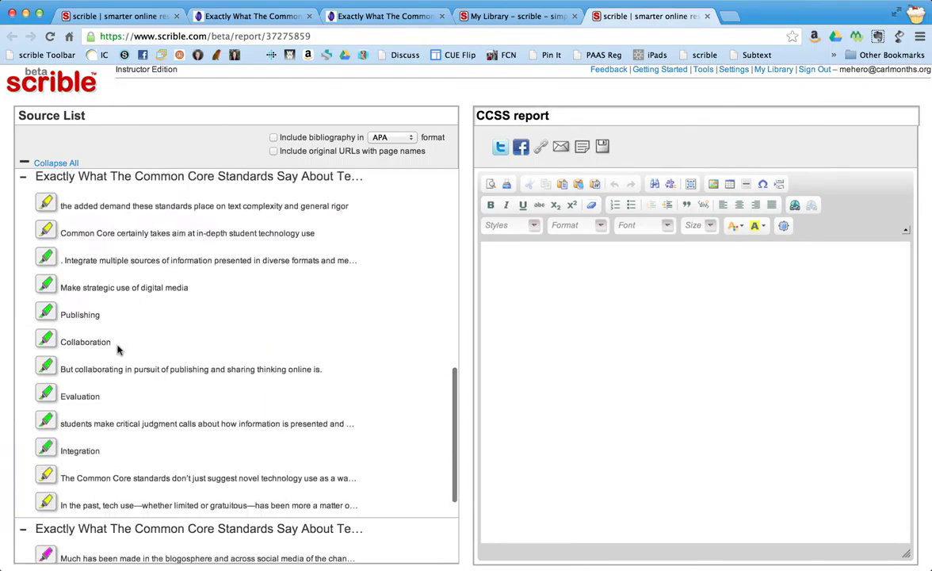
left_click(57, 163)
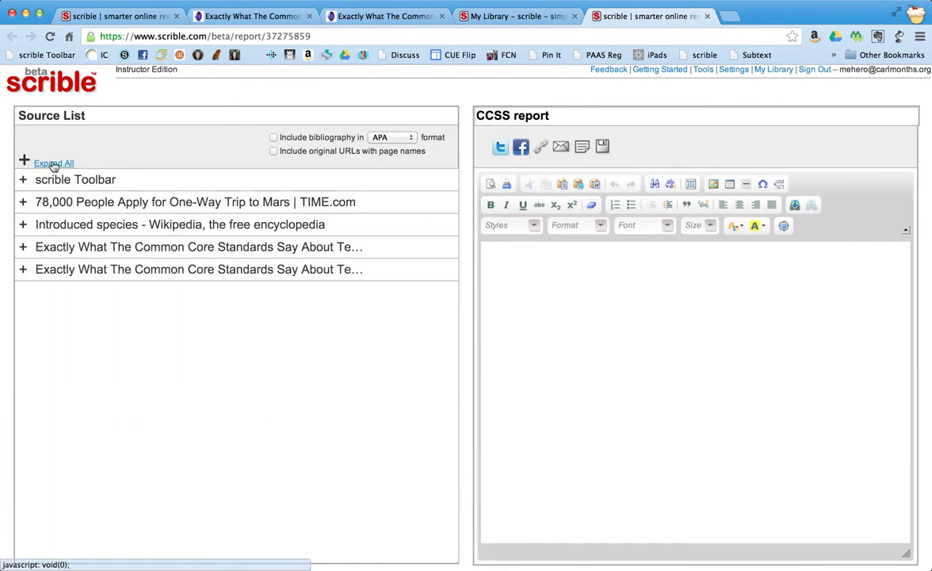
left_click(49, 162)
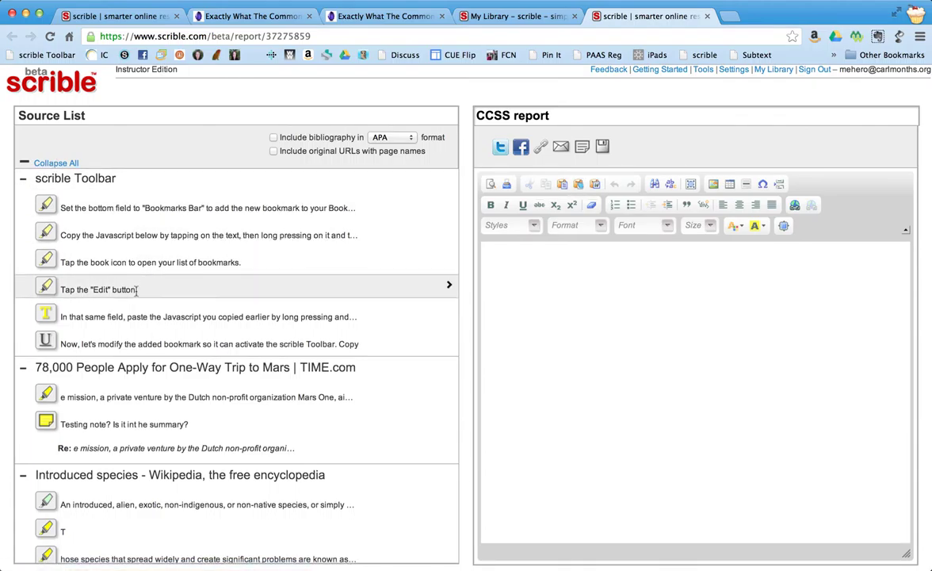
Insert the highlights on text complexity and general rigor and on in-depth student technology use from the Common Core article into the report.
scroll(136, 292, "down", 5)
scroll(136, 295, "down", 9)
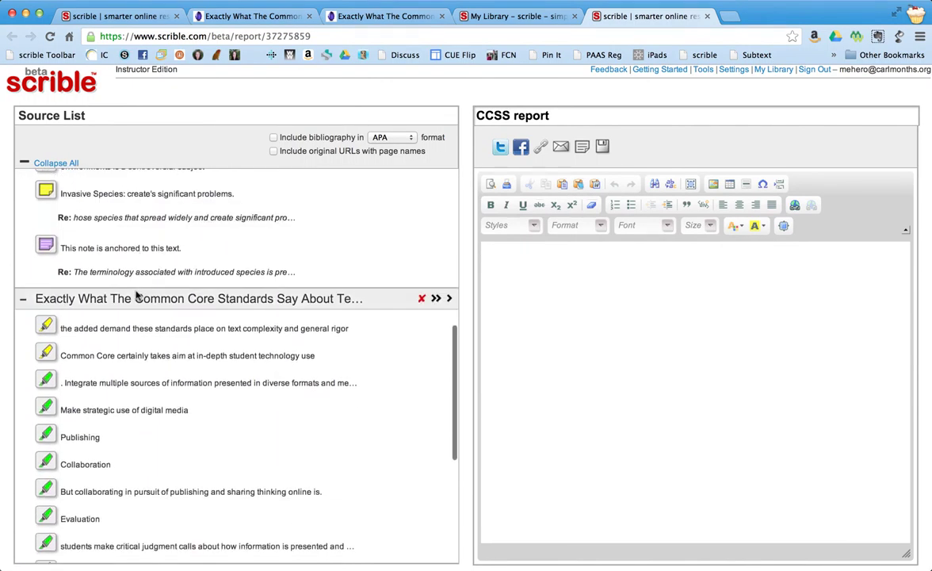
scroll(135, 295, "down", 4)
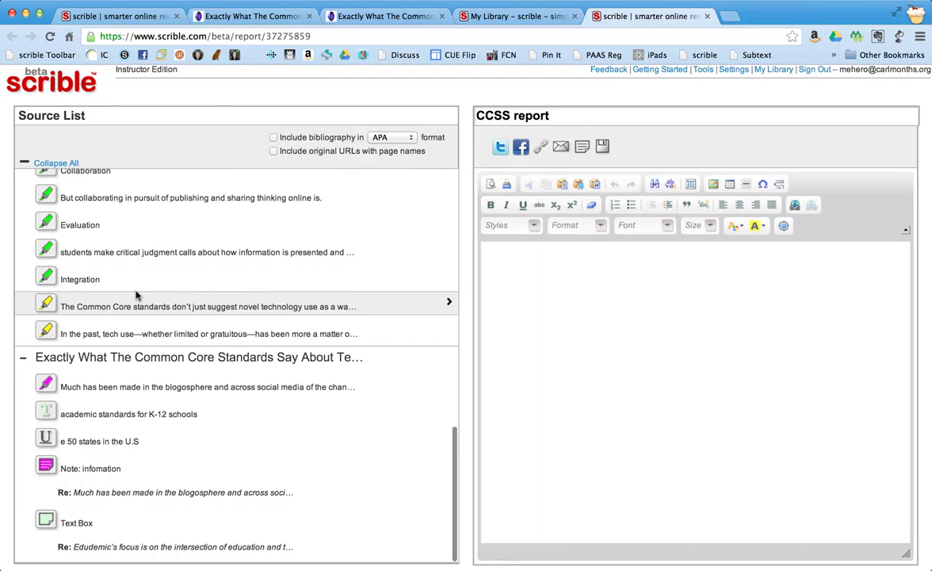
scroll(136, 295, "up", 6)
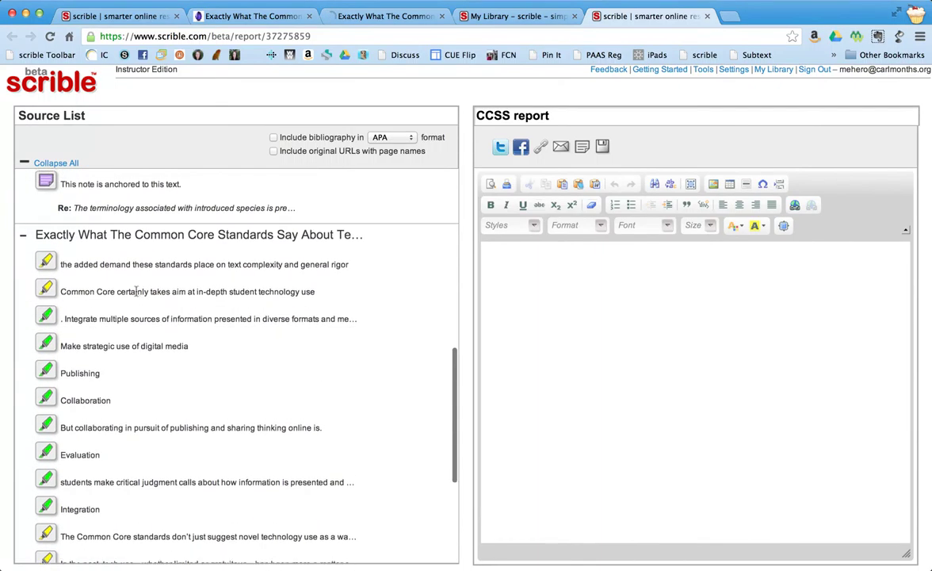
scroll(135, 293, "down", 1)
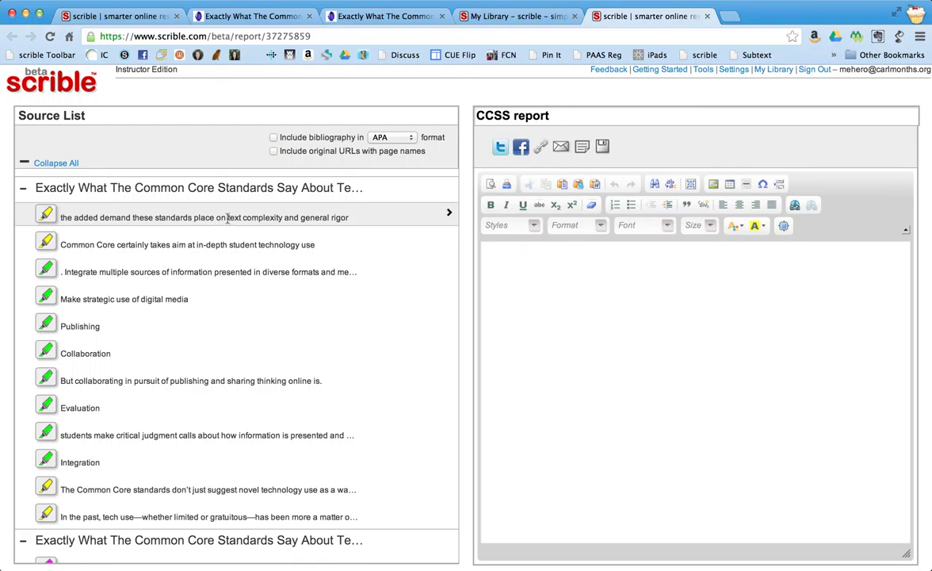
left_click(229, 219)
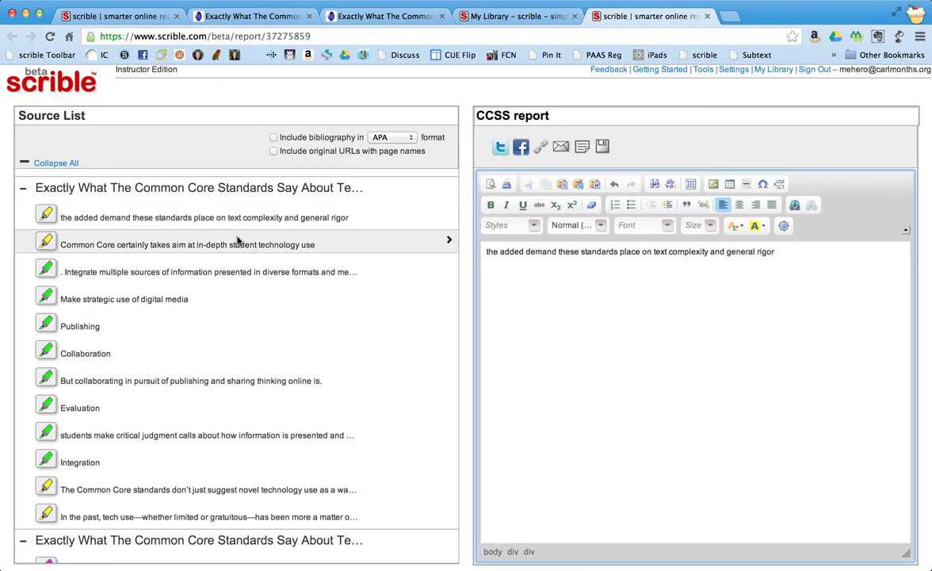
left_click(239, 242)
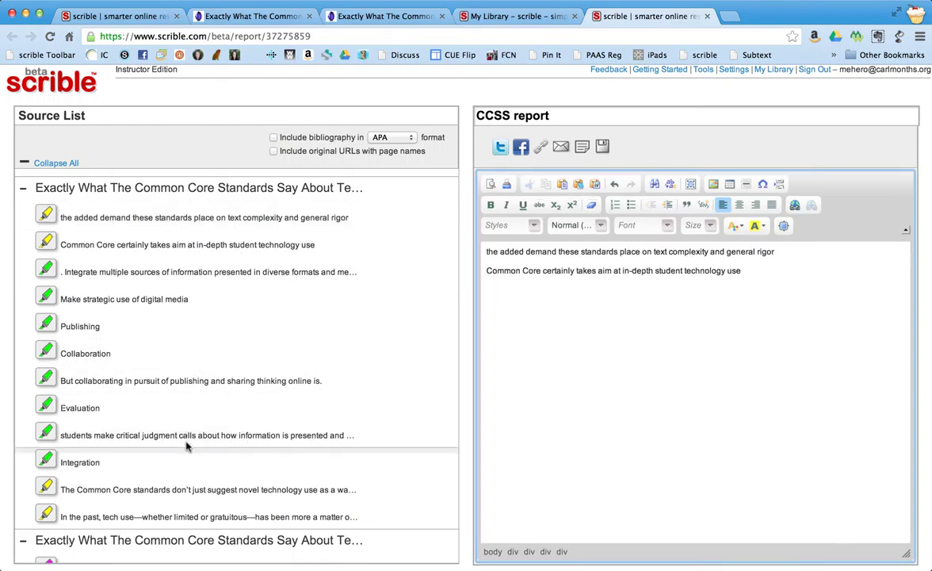
Insert the first source's last two yellow highlights into the report and enclose the "In the past, tech use" passage in quotation marks on its own lines.
left_click(188, 481)
left_click(190, 514)
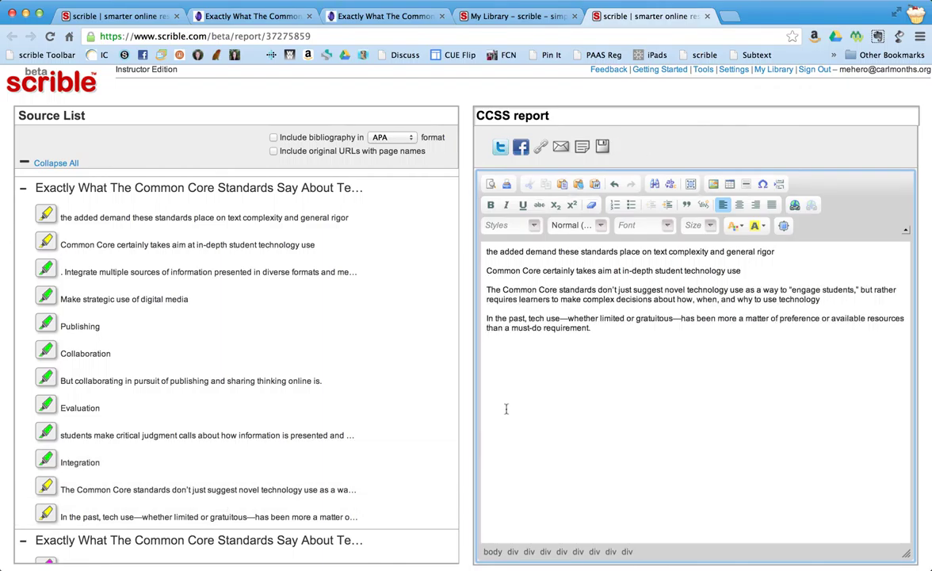
left_click(488, 318)
type("\"")
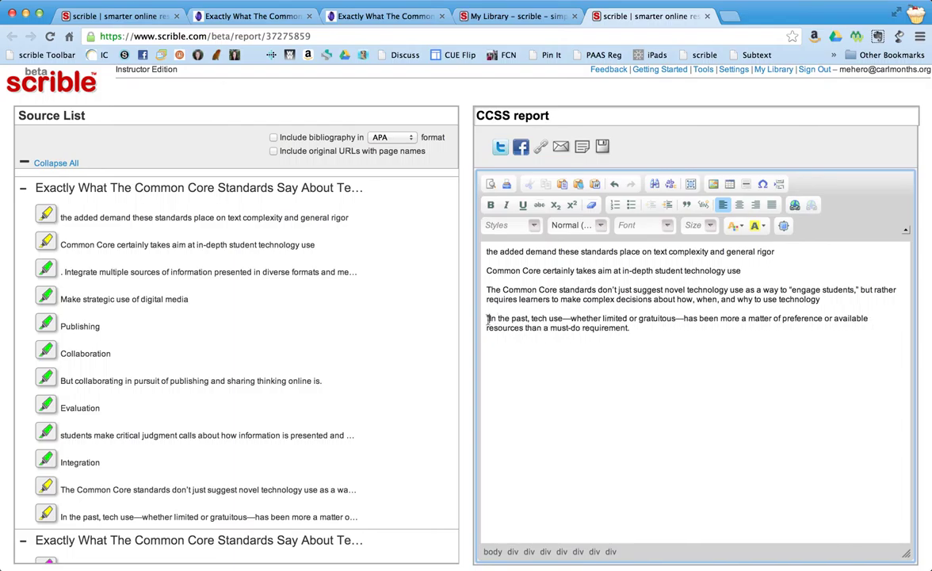
left_click(653, 328)
type("\"")
key("Return")
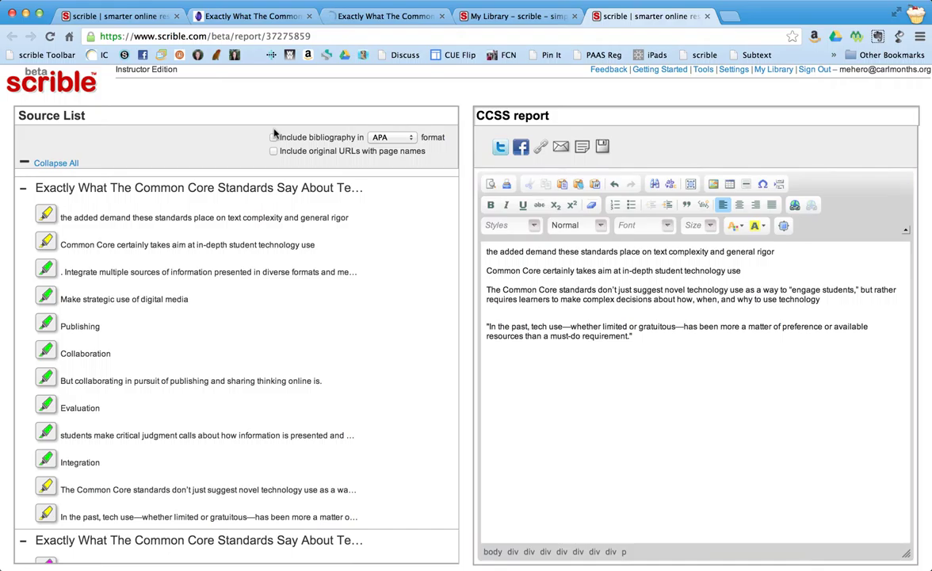
Include the bibliography in APA format in the report, and view the report in the maximized editor before restoring its size.
left_click(273, 137)
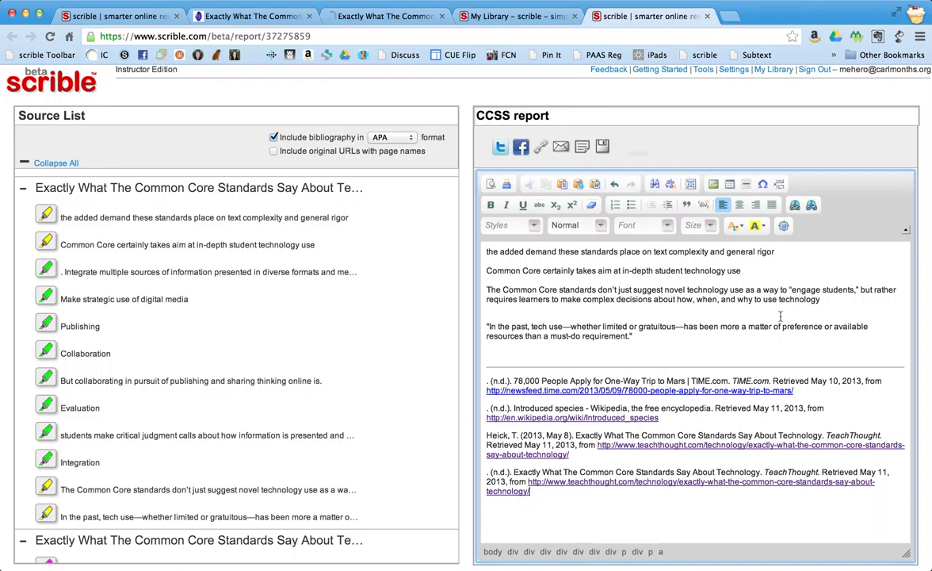
left_click(783, 227)
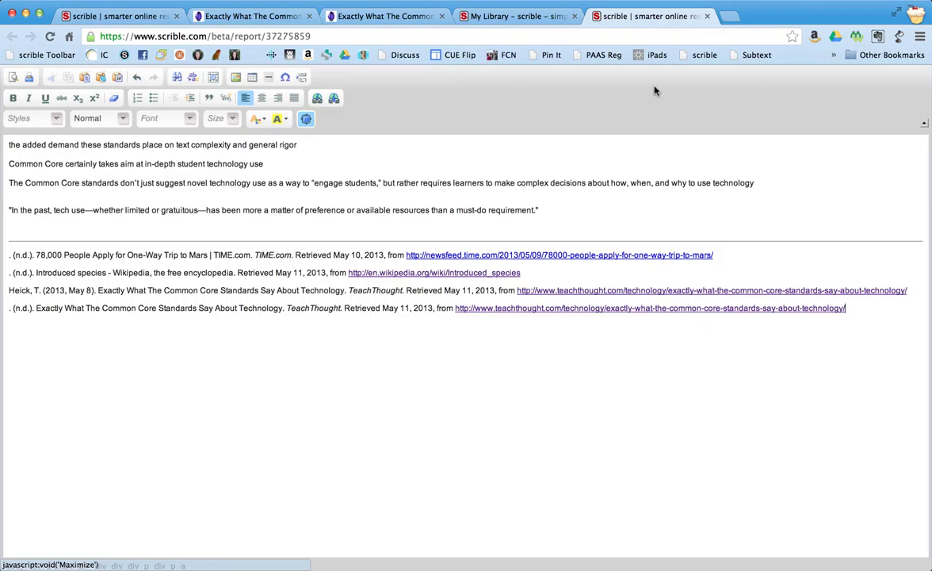
left_click(306, 119)
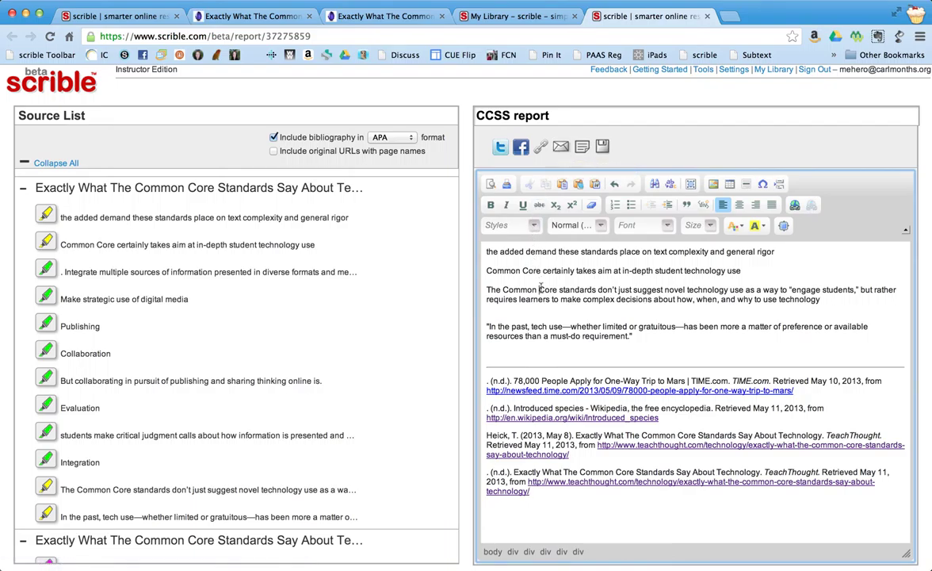
Select the entire report text, including the bibliography.
key("super+a")
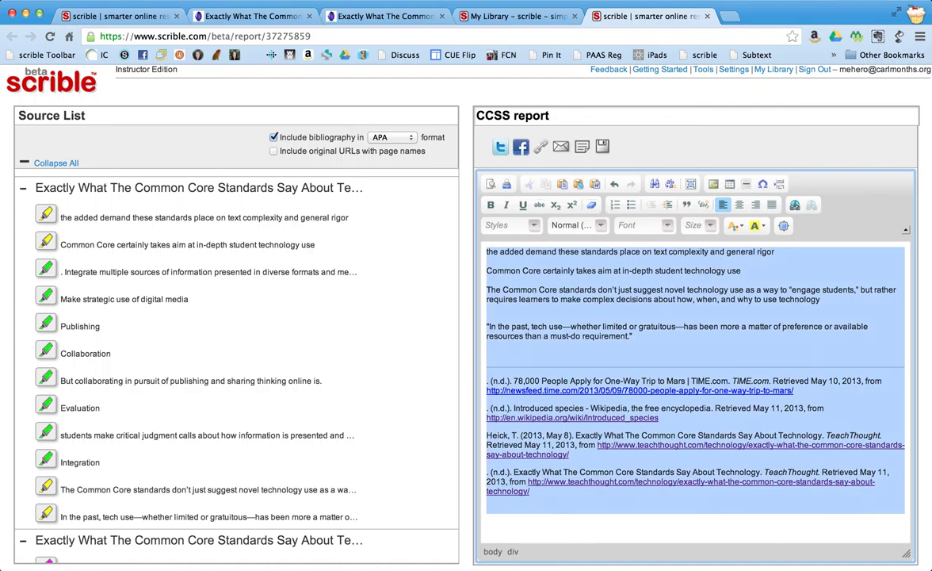